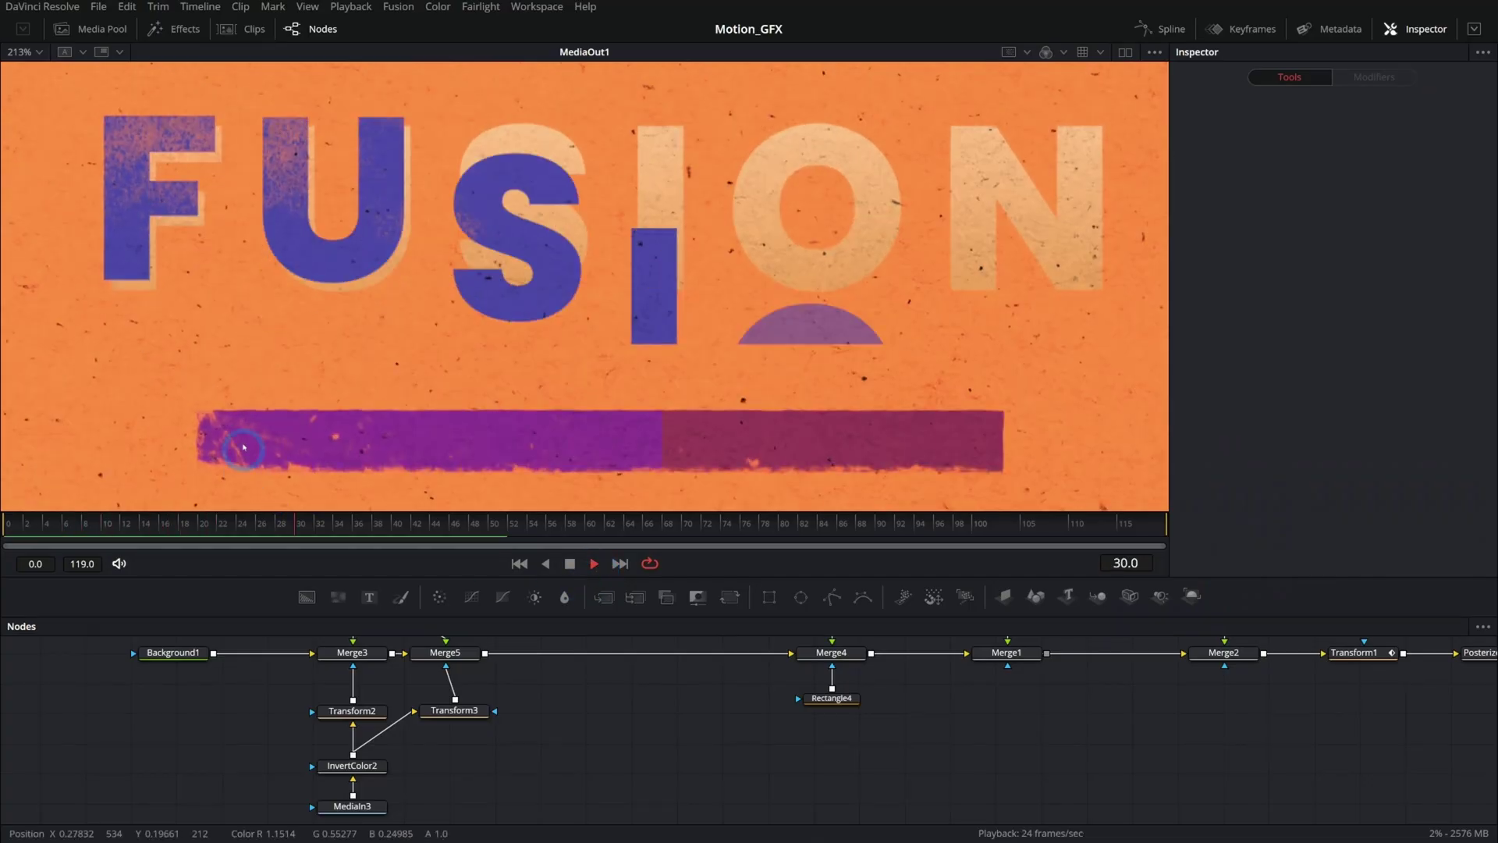
Stop the FUSION title playback at frame 63, with the whole word revealed
left_click(570, 563)
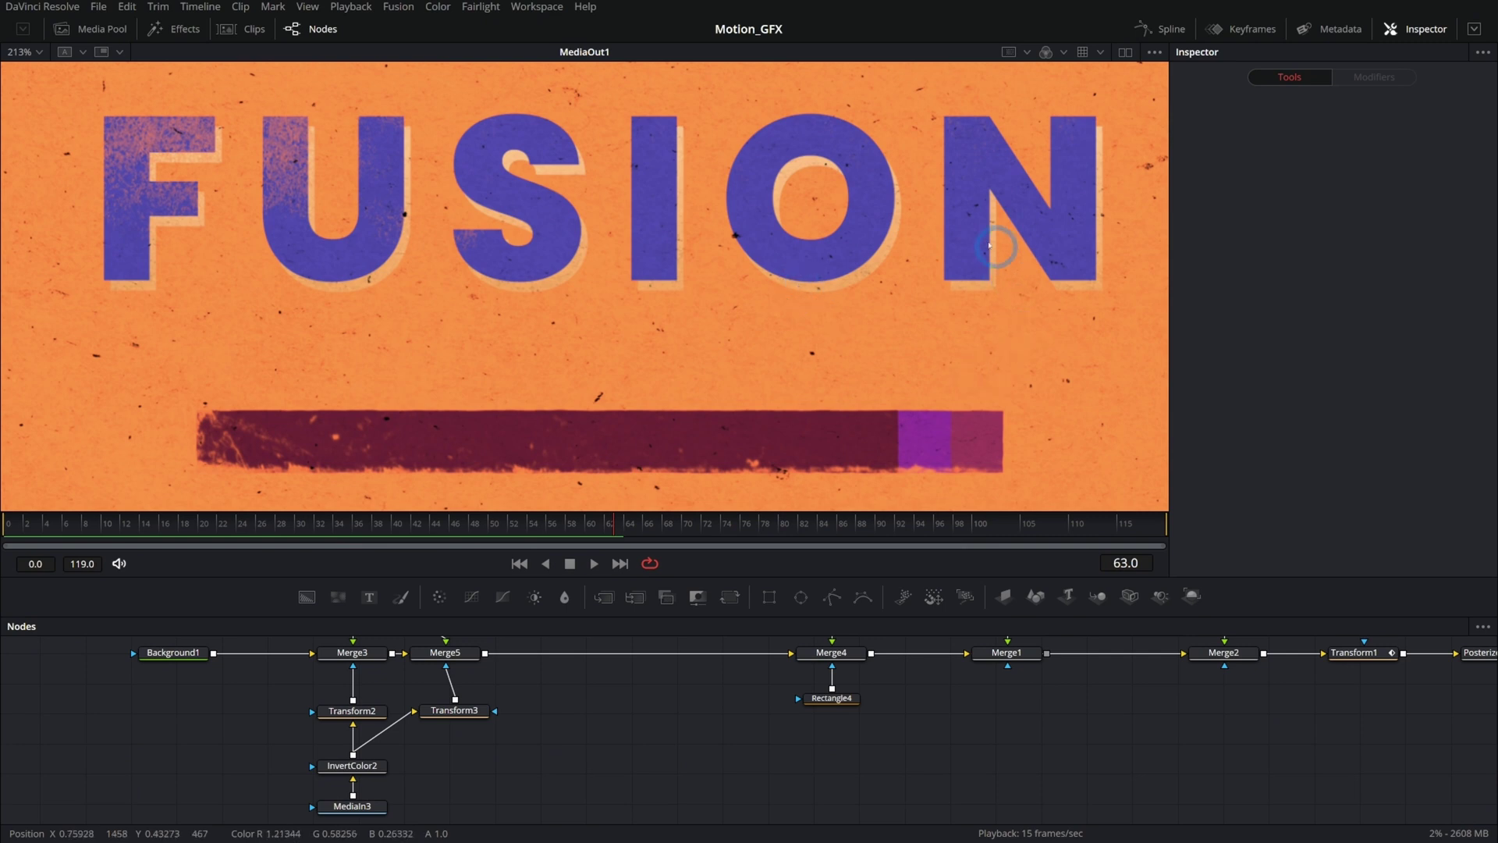
Disconnect Transform3 from Merge5's blue mask input
left_click_drag(451, 683, 445, 666)
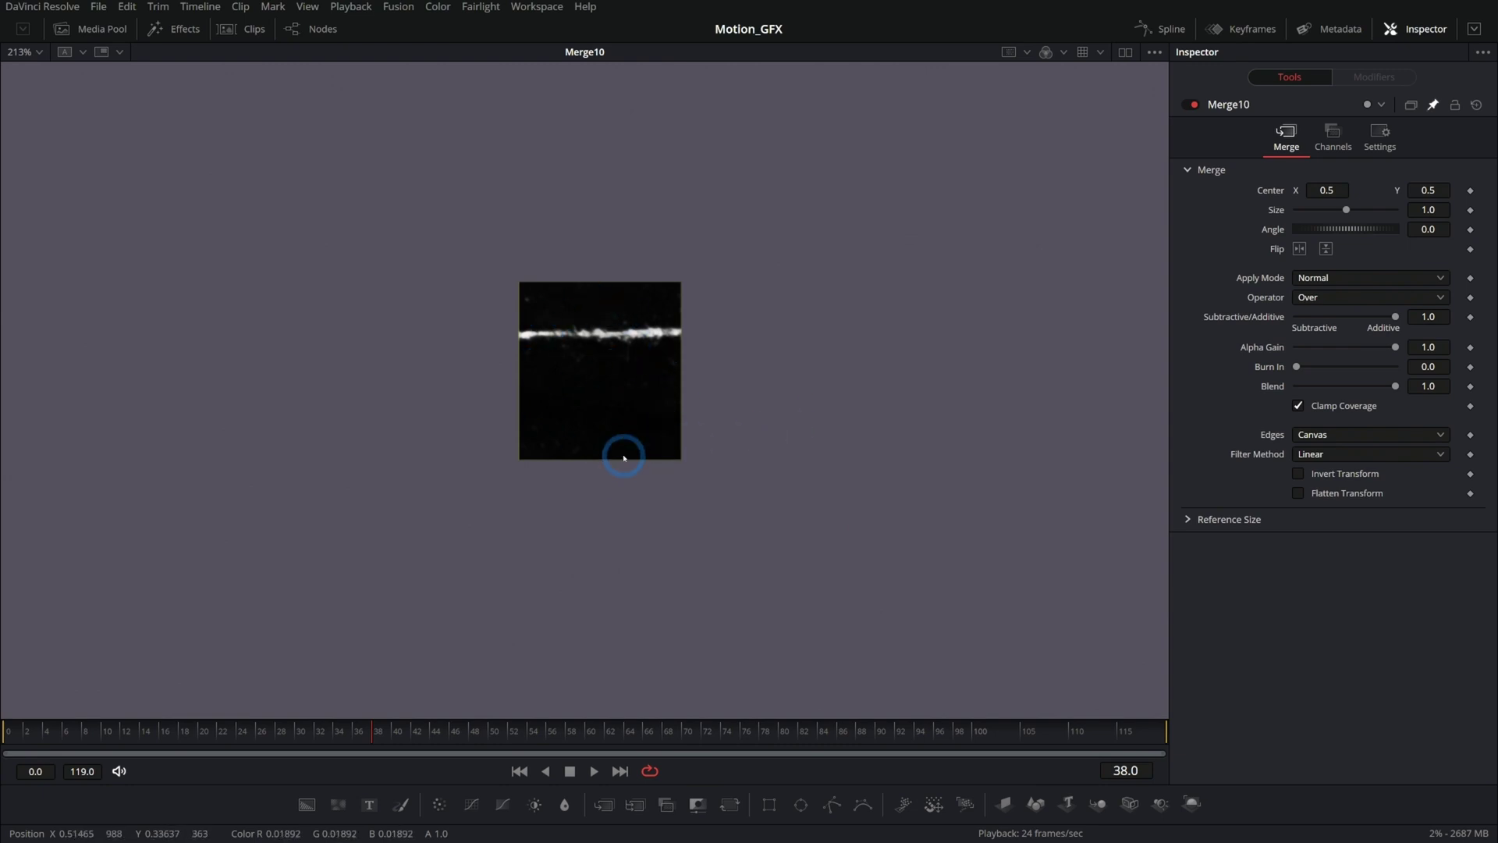
Try Screen on Merge10, then settle on Multiply at Blend 1.0 so yellow shows only in the streak
left_click(1323, 278)
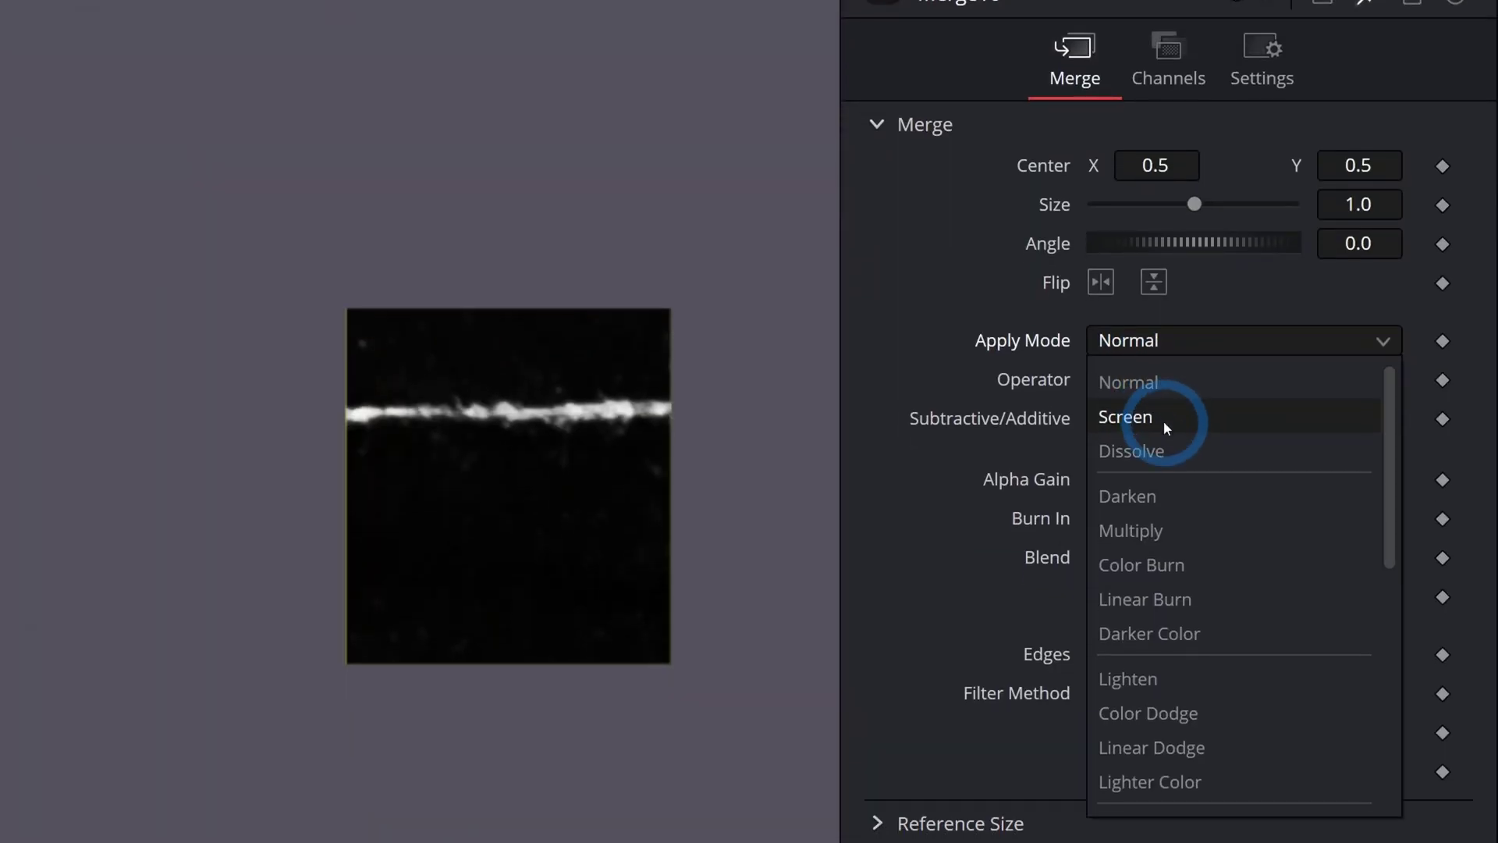
left_click(1163, 420)
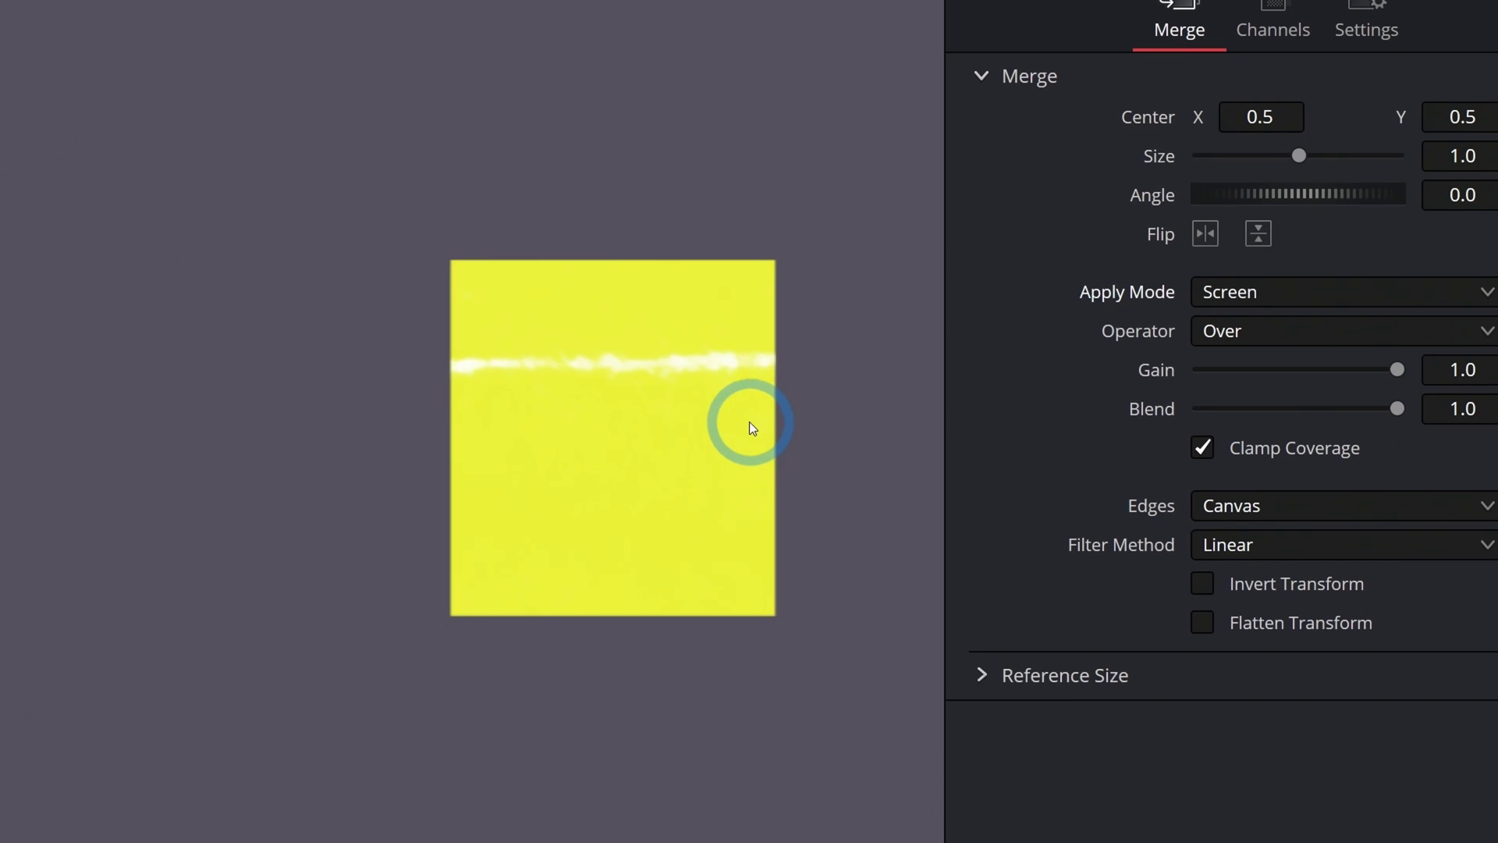
left_click(1241, 291)
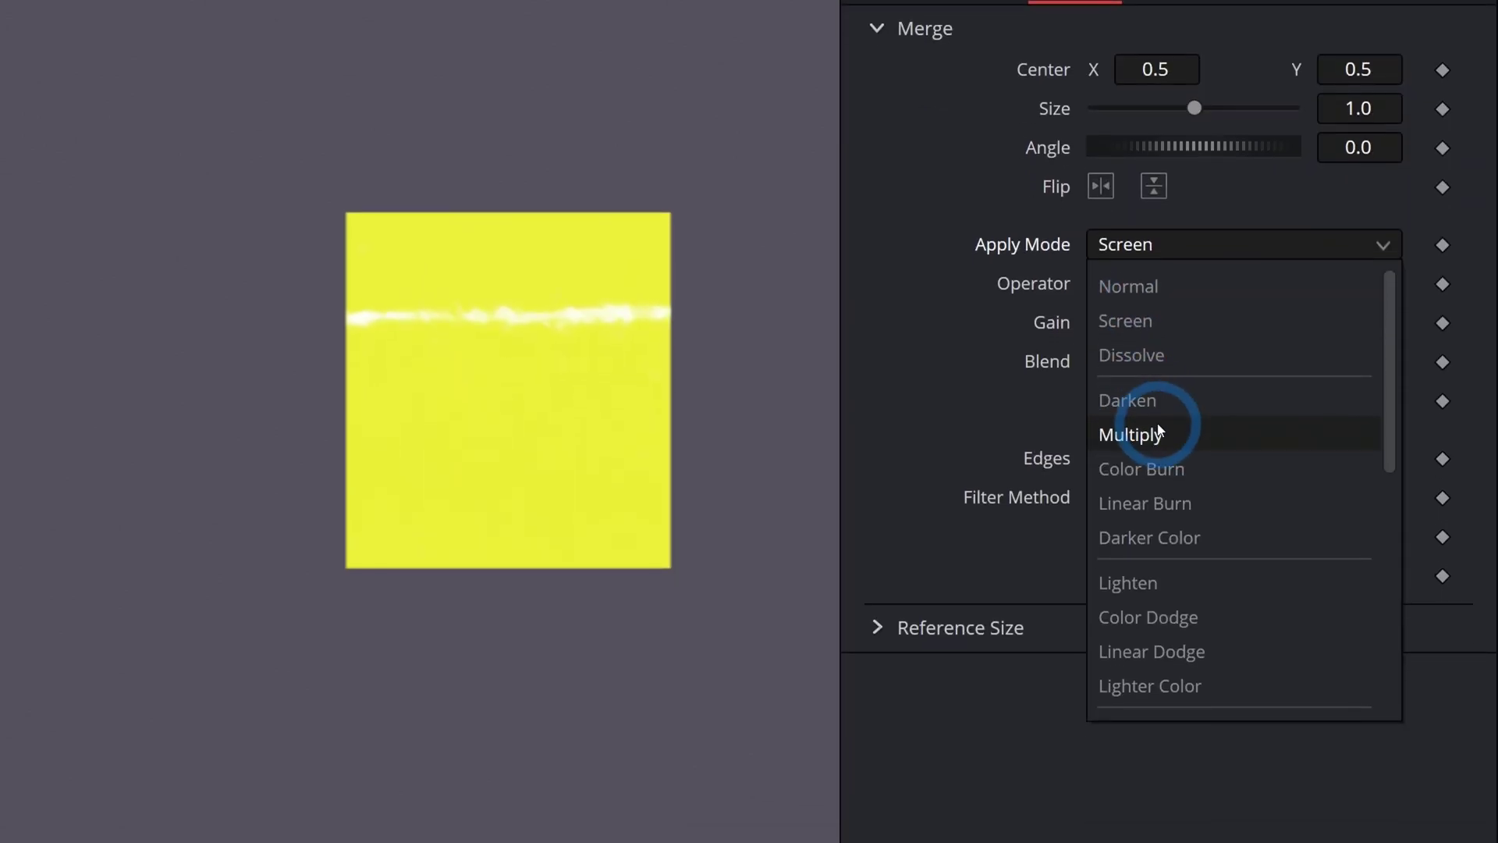
left_click(1160, 431)
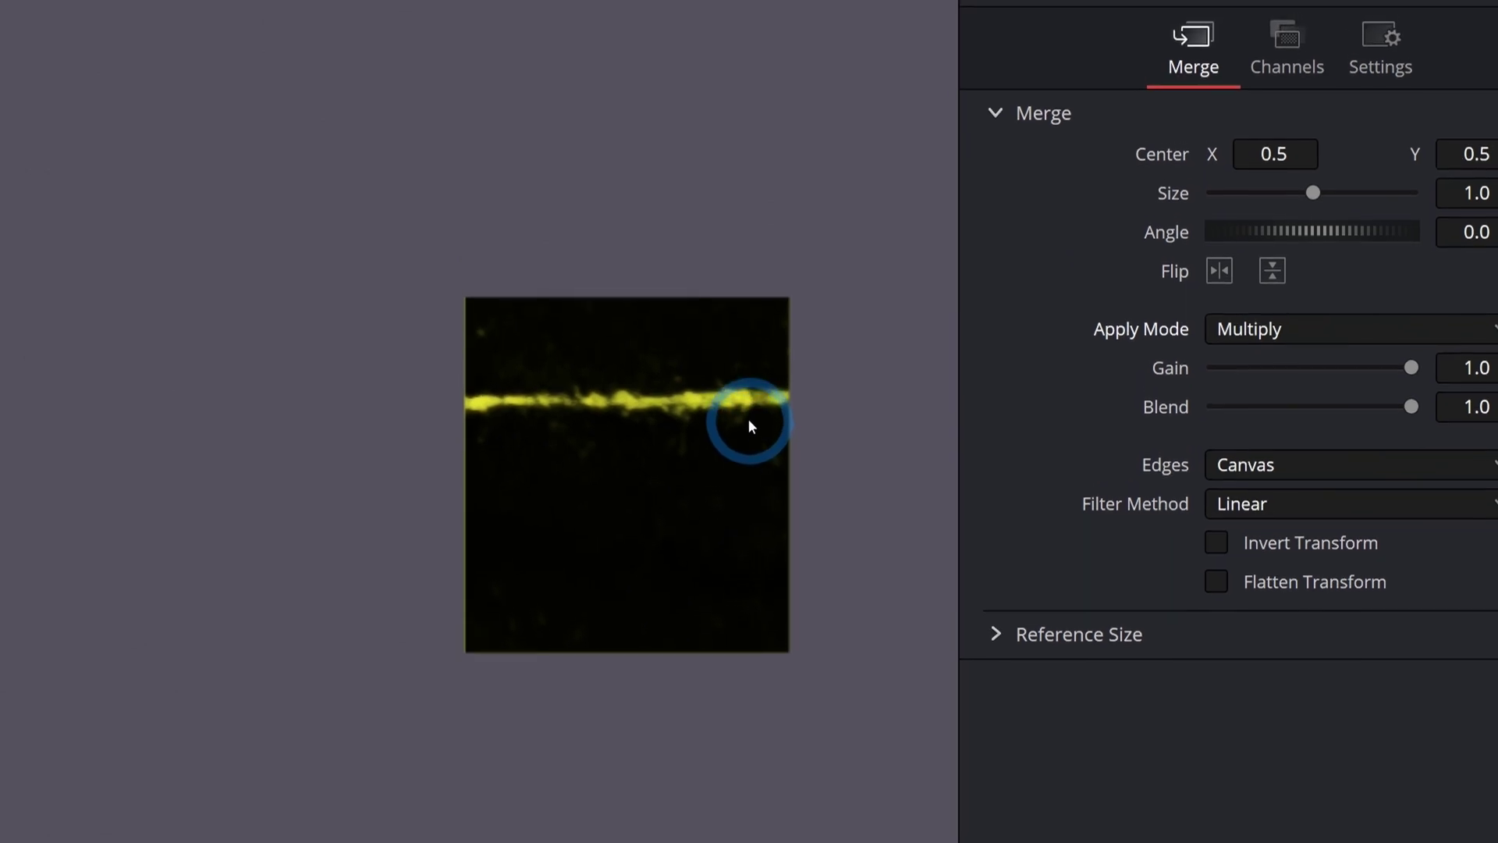
left_click(1272, 328)
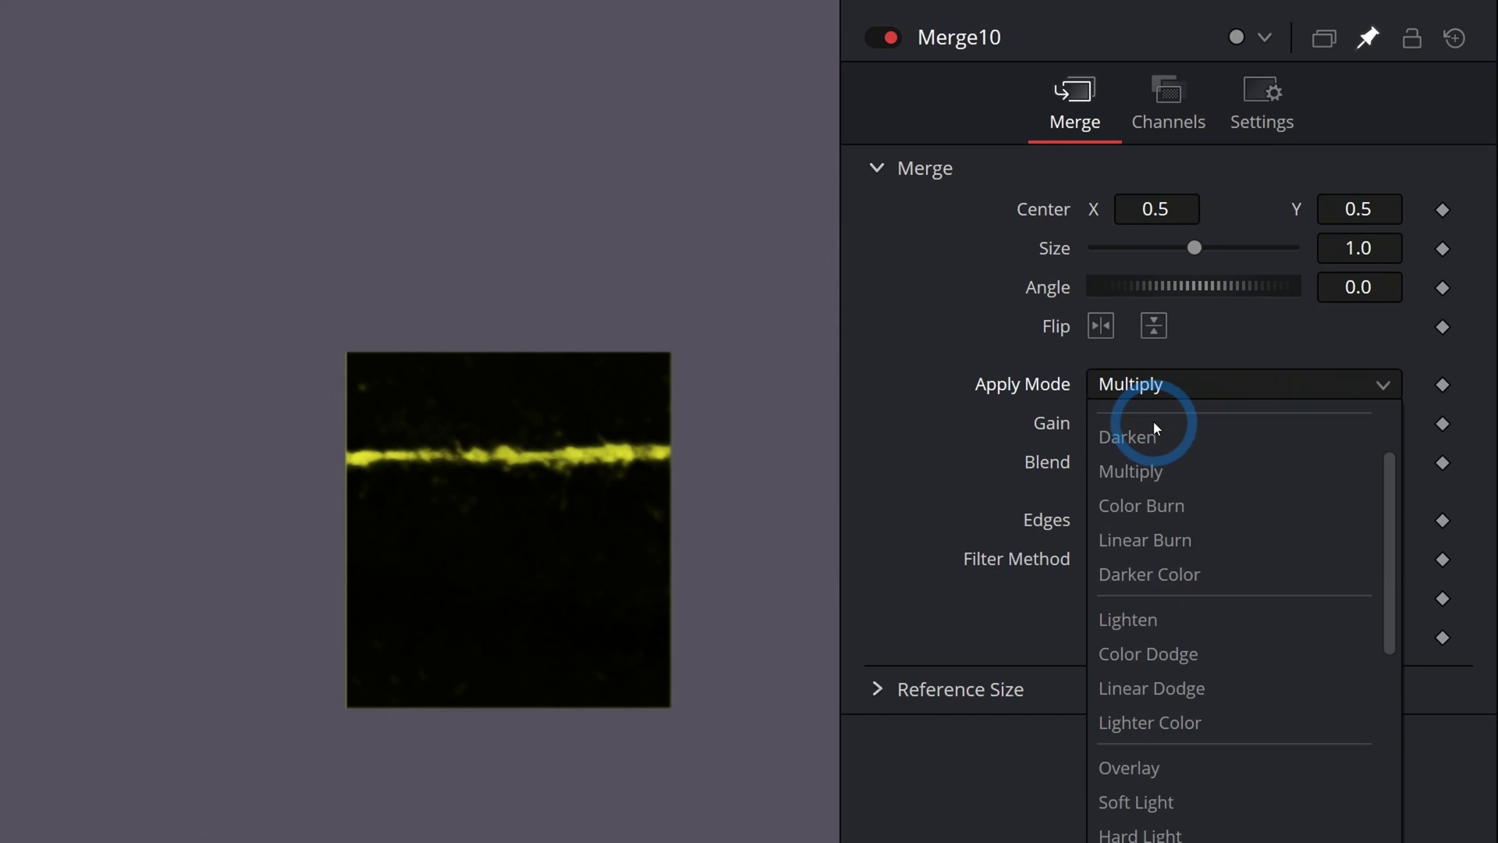
scroll(1155, 427, "down", 3)
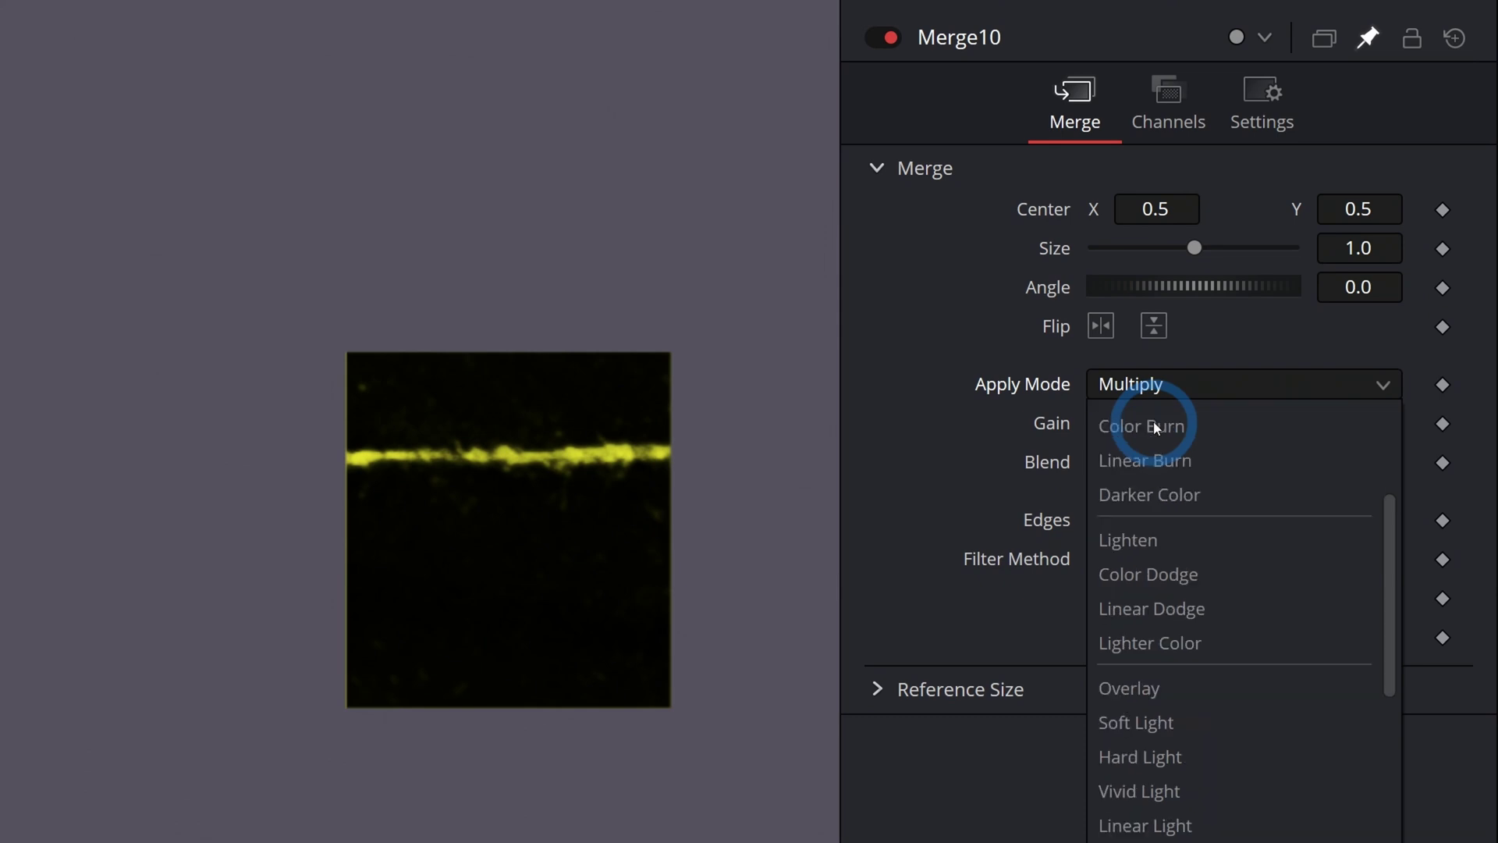
scroll(1155, 428, "down", 3)
left_click(1174, 506)
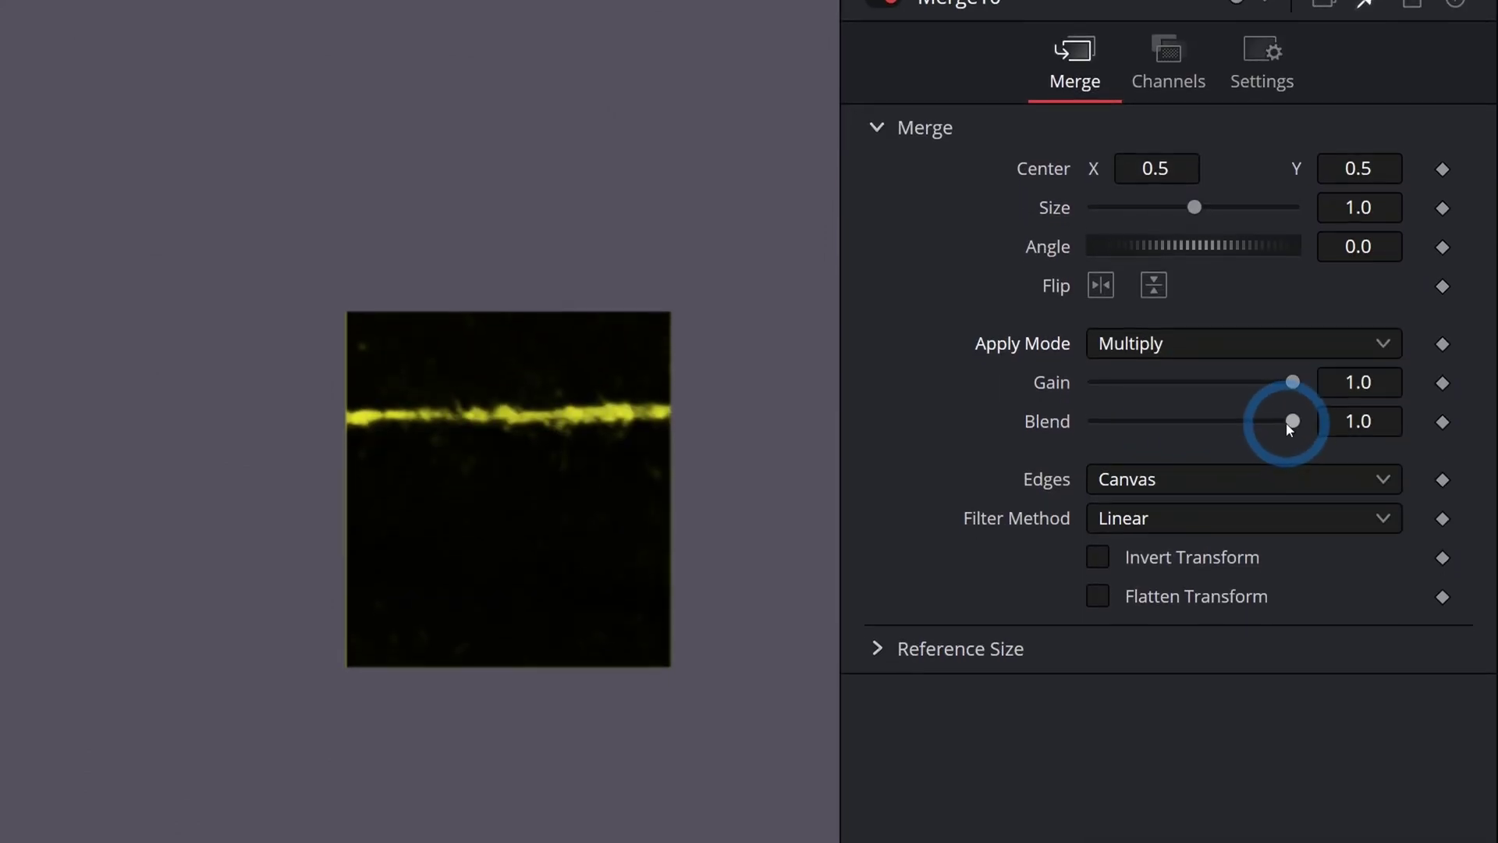
mouse_move(1292, 422)
left_mouse_down()
mouse_move(1126, 419)
mouse_move(1292, 431)
left_mouse_up()
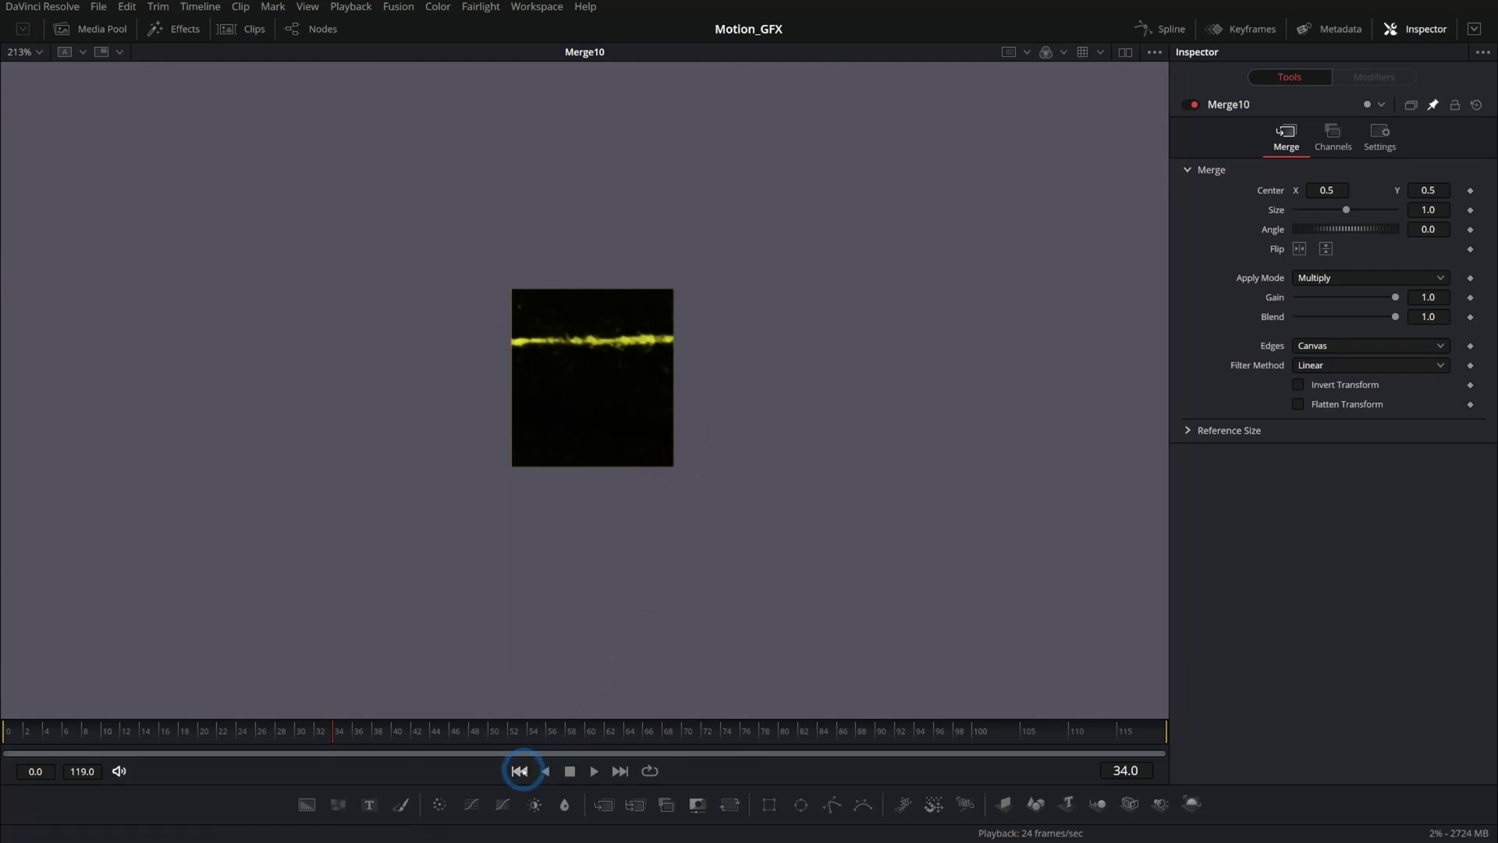
Rewind to frame 0 and play the Merge14 yellow-square texture masking demo
left_click(519, 771)
left_click(439, 475)
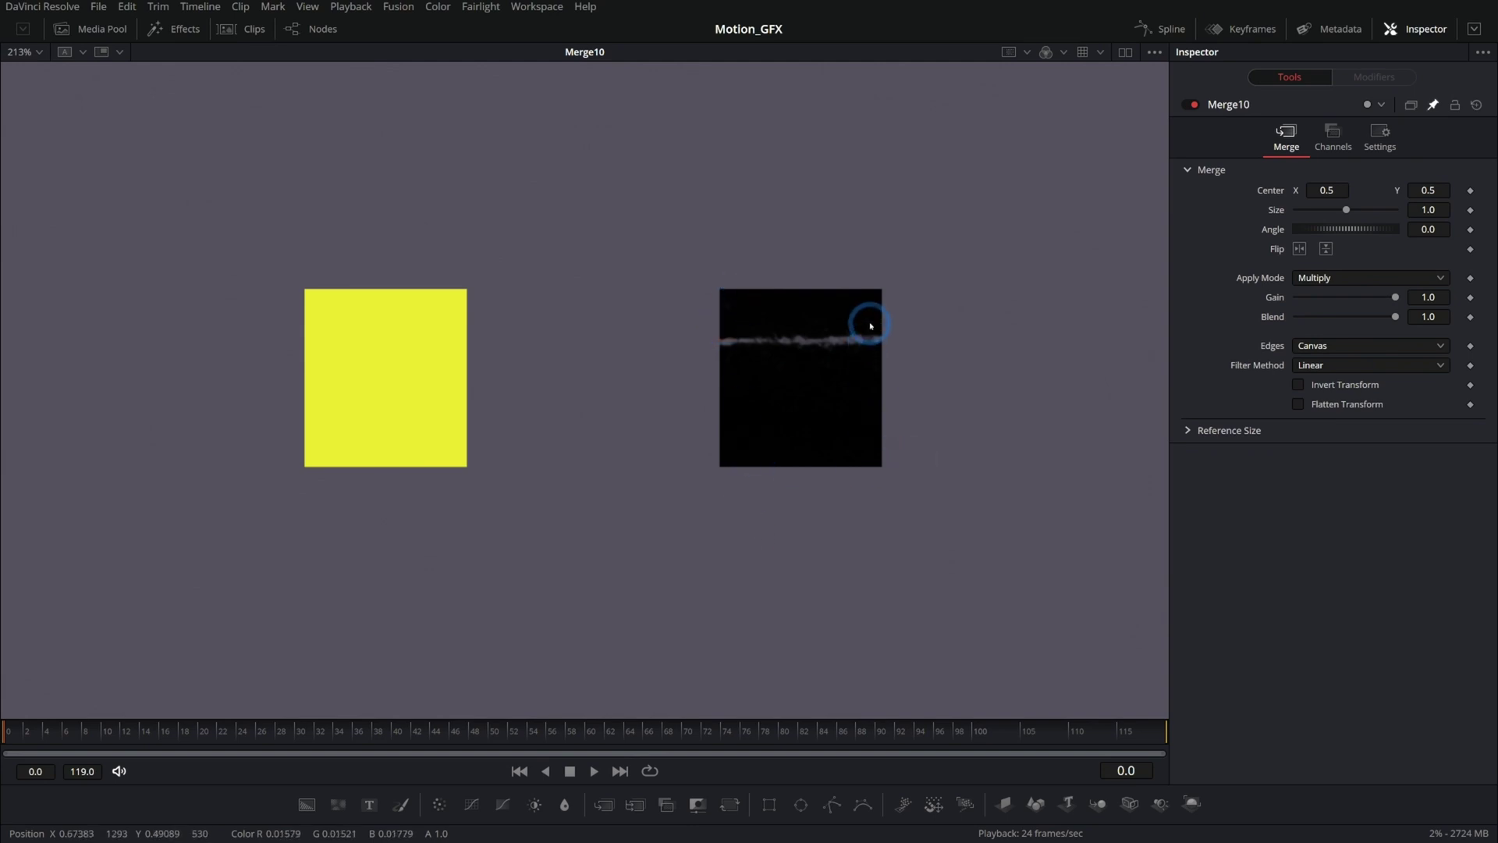
key("space")
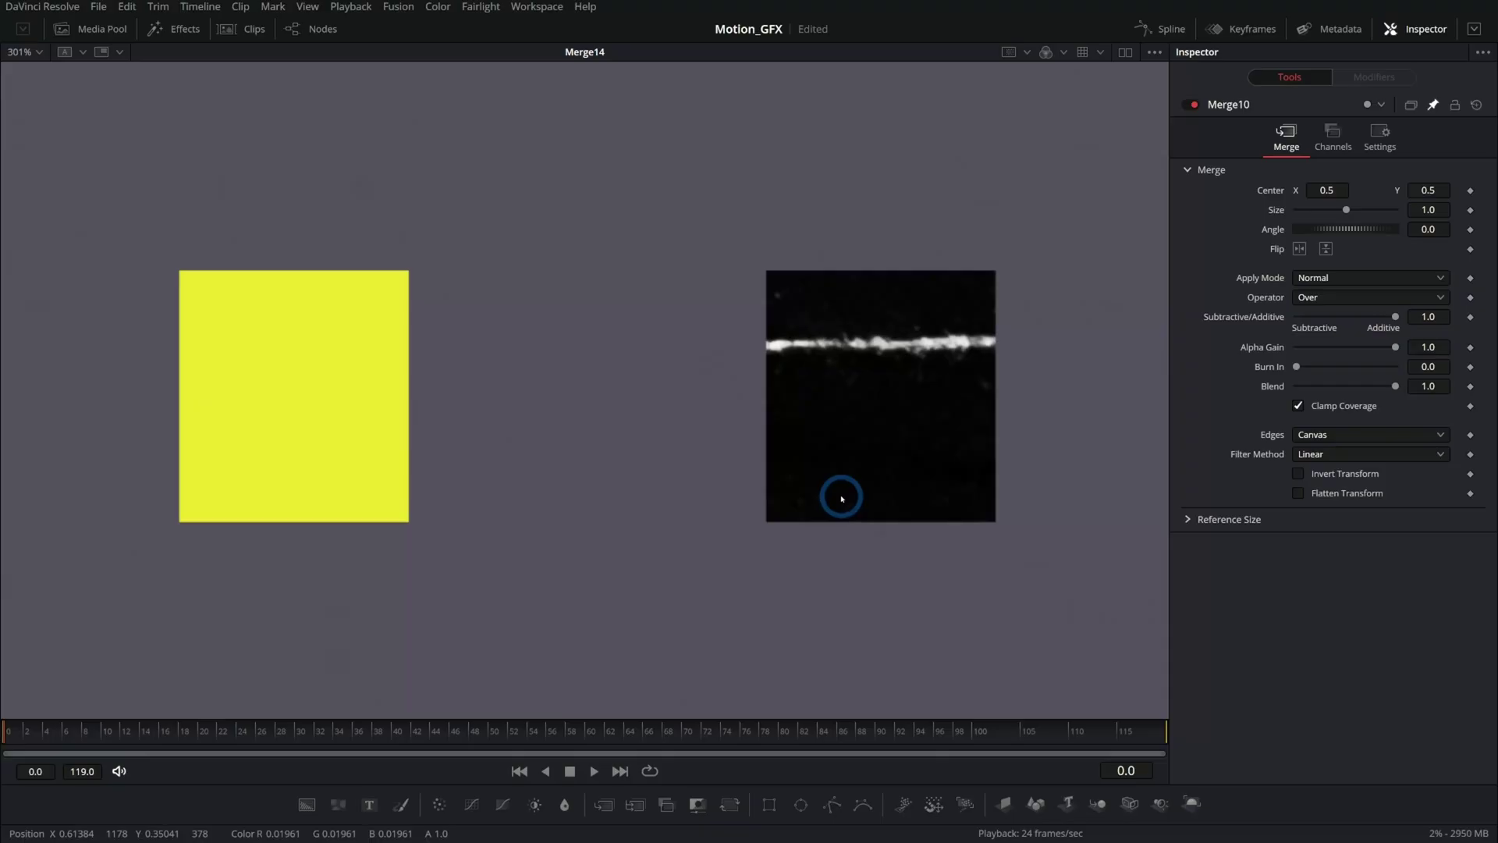
key("space")
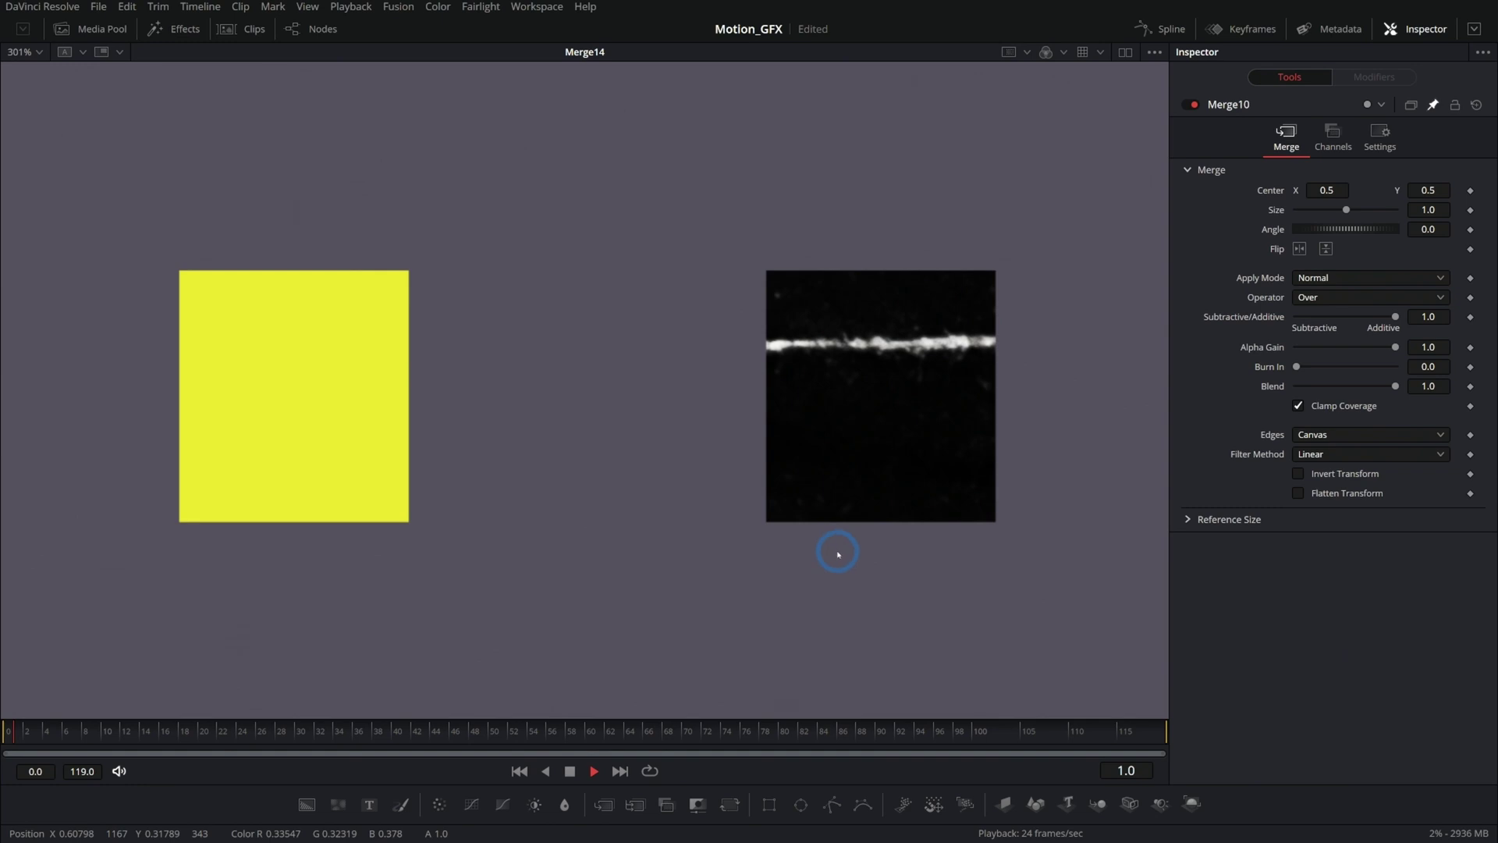
key("space")
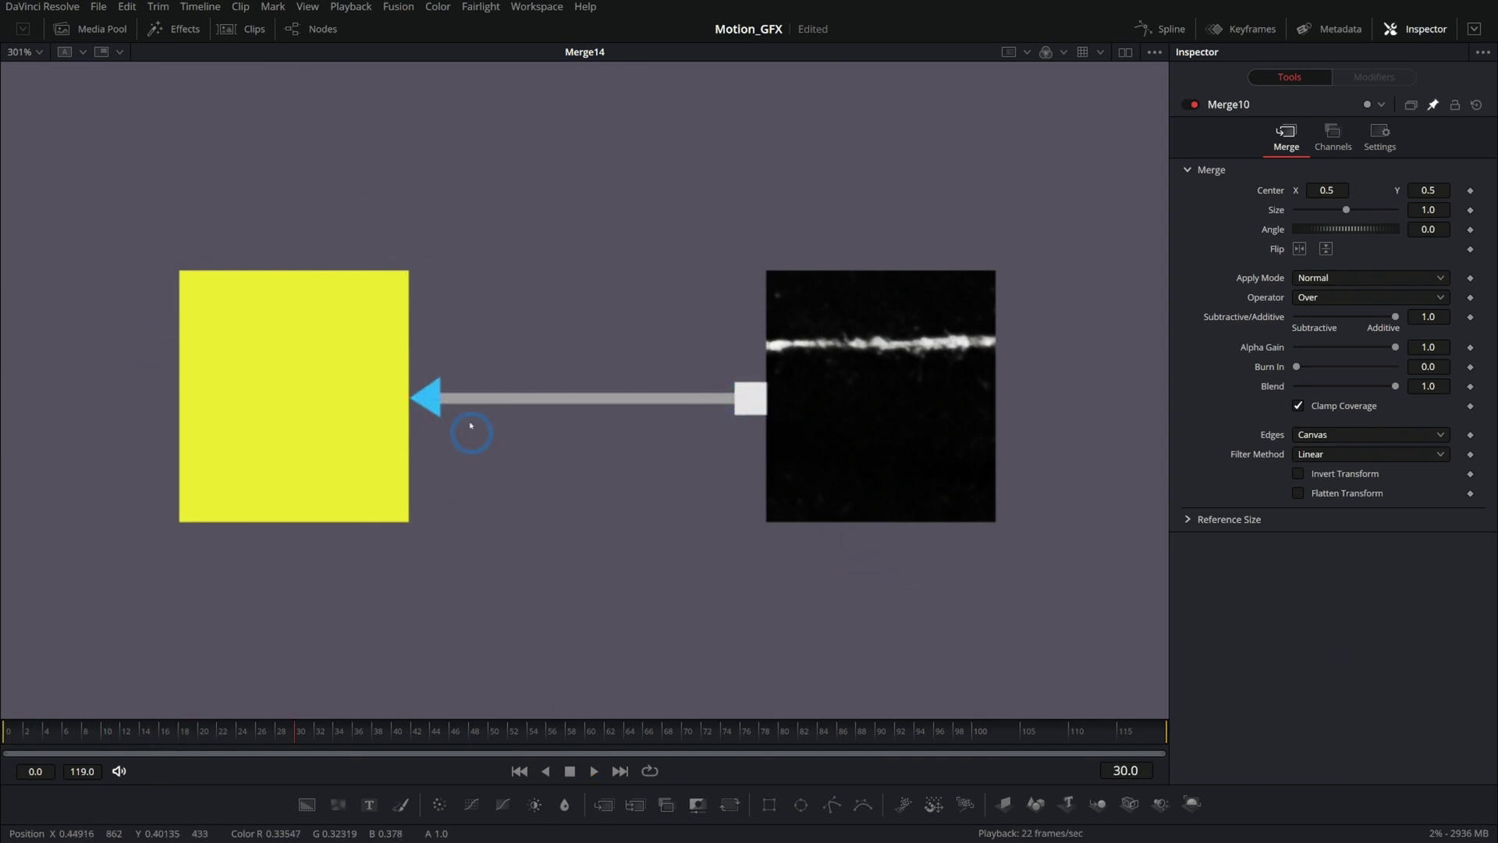
key("space")
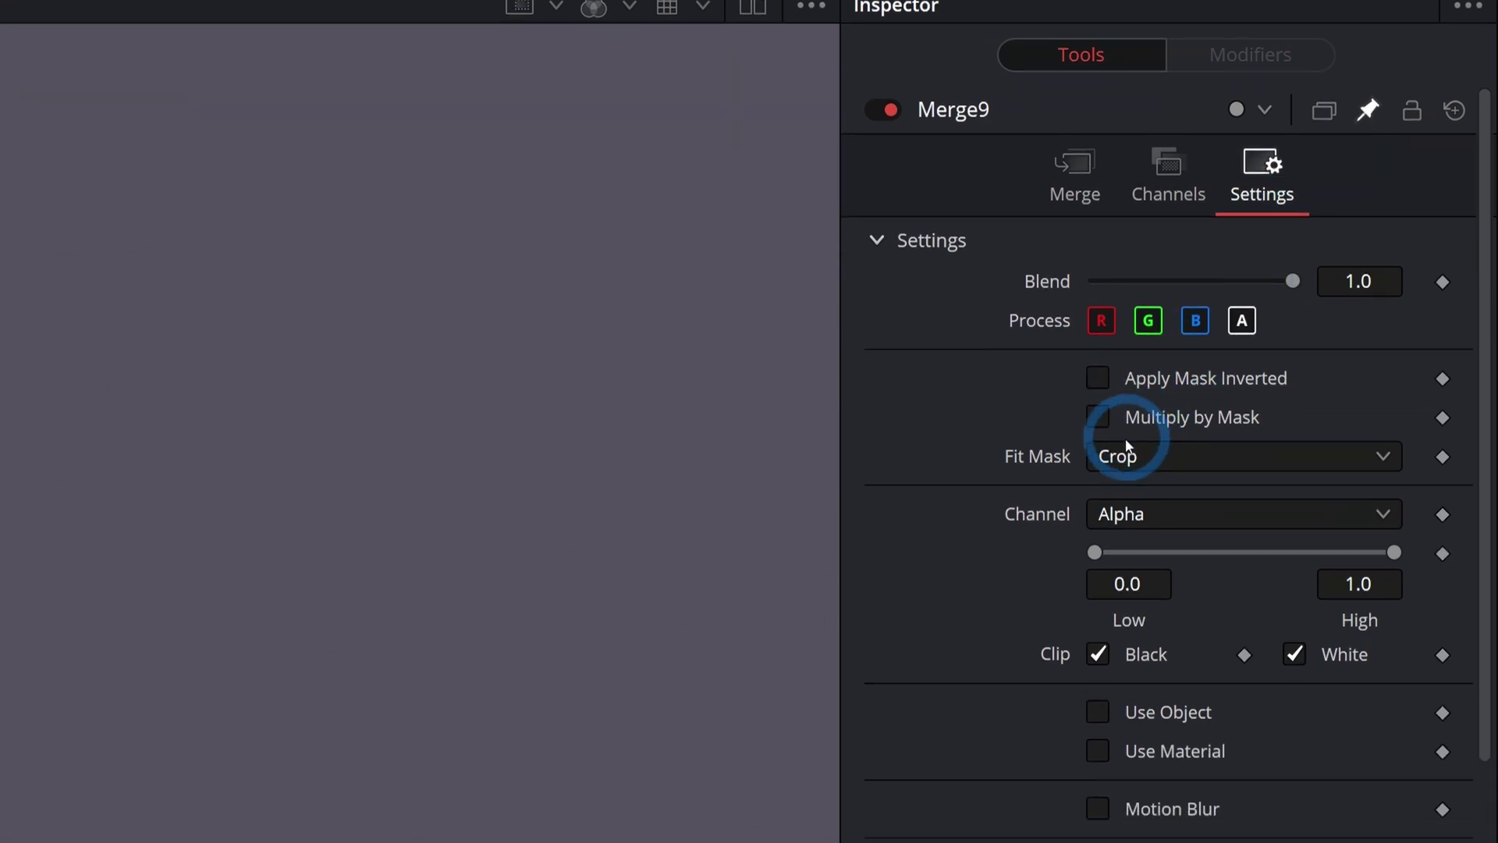
Set Merge9's mask Channel to Luminance
left_click(1157, 425)
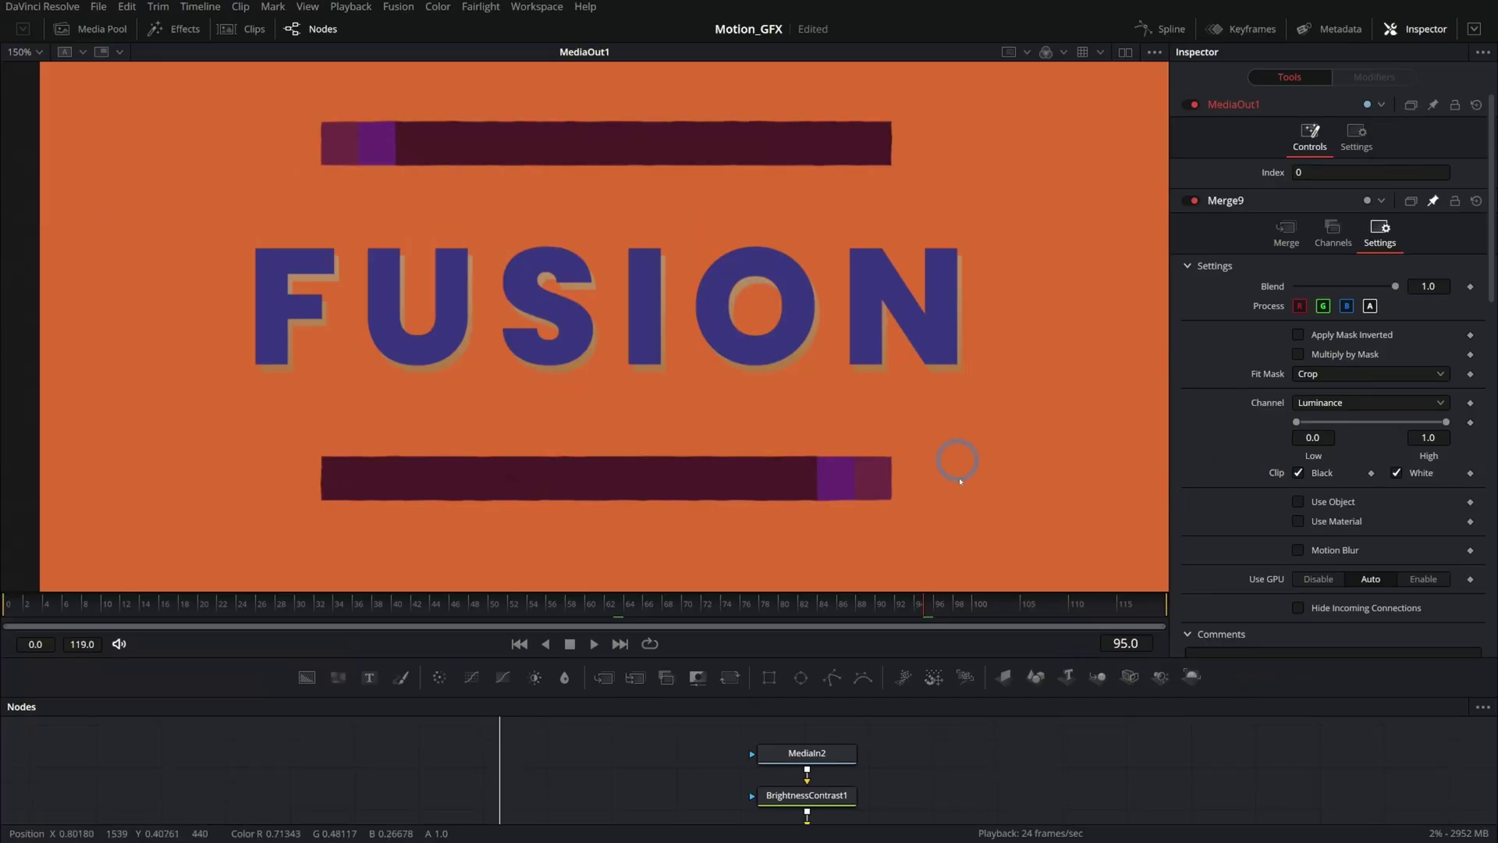
View MediaIn2 and BrightnessContrast1, then InvertColor1's black specks on white
left_click_drag(849, 757, 1007, 361)
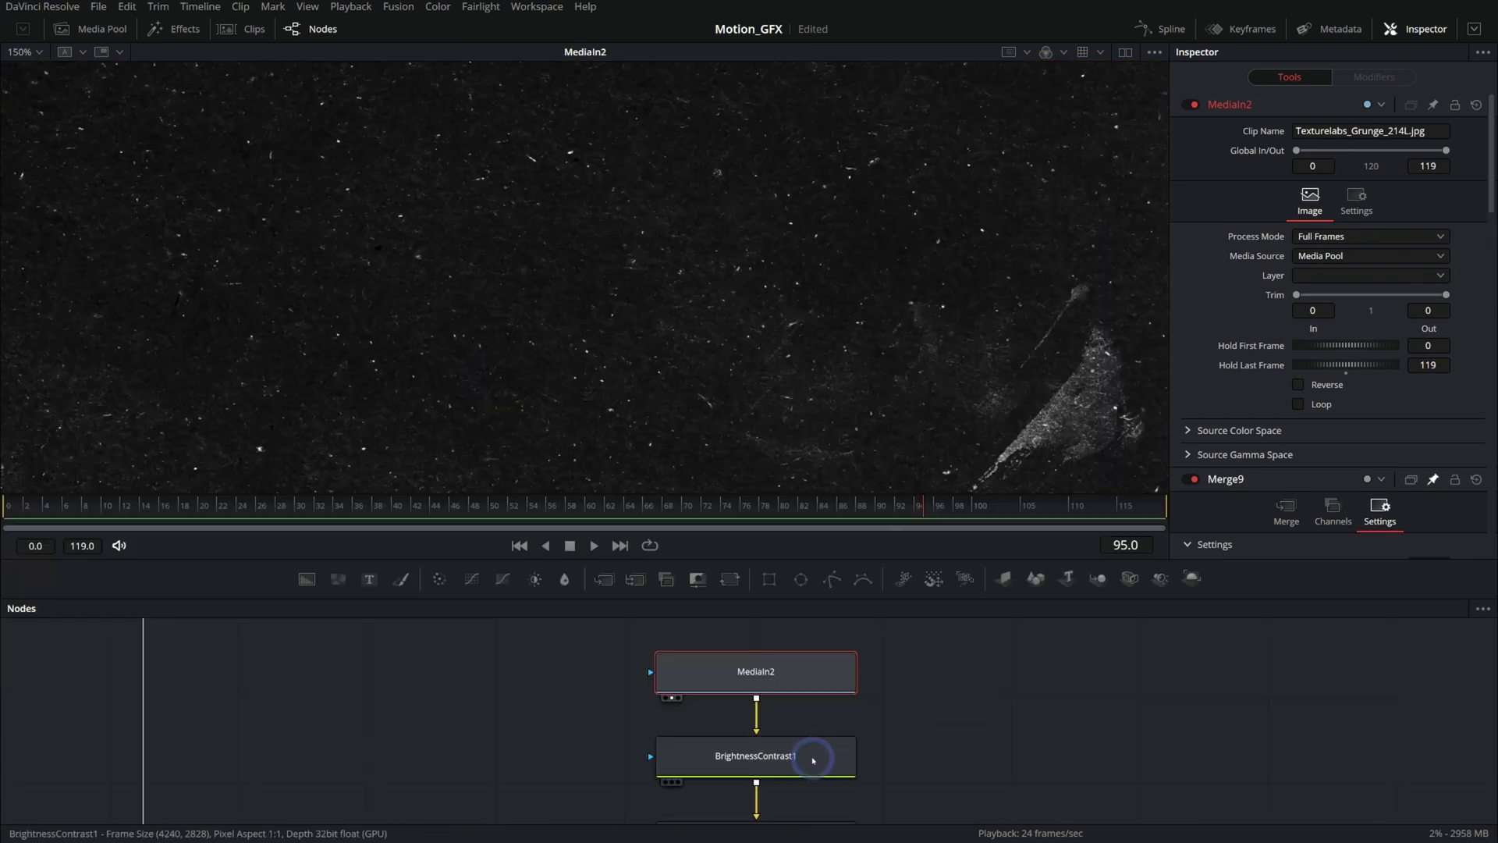
left_click_drag(813, 757, 934, 385)
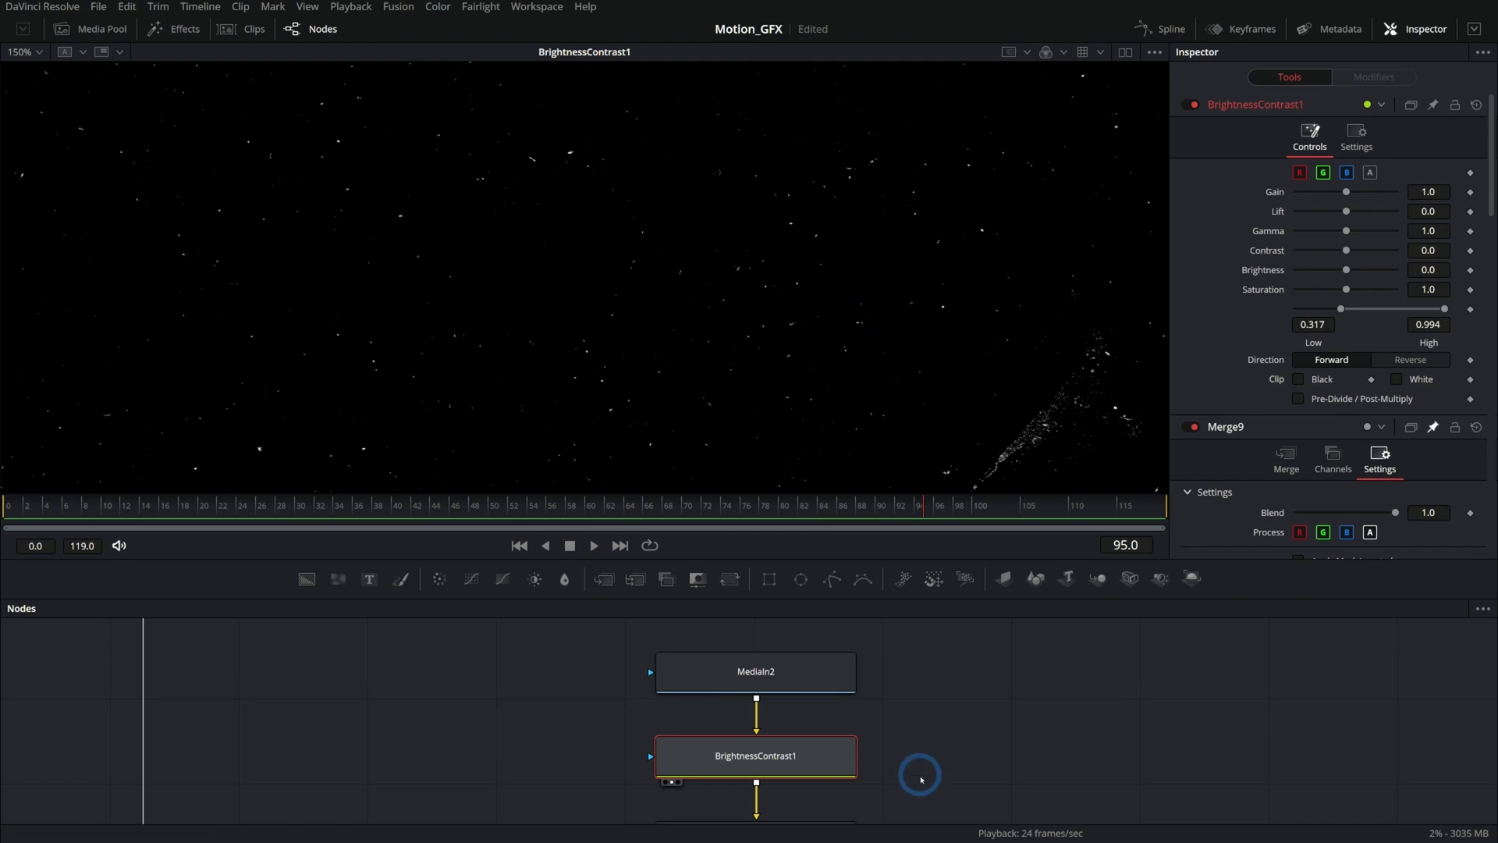
key("ctrl+i")
key("1")
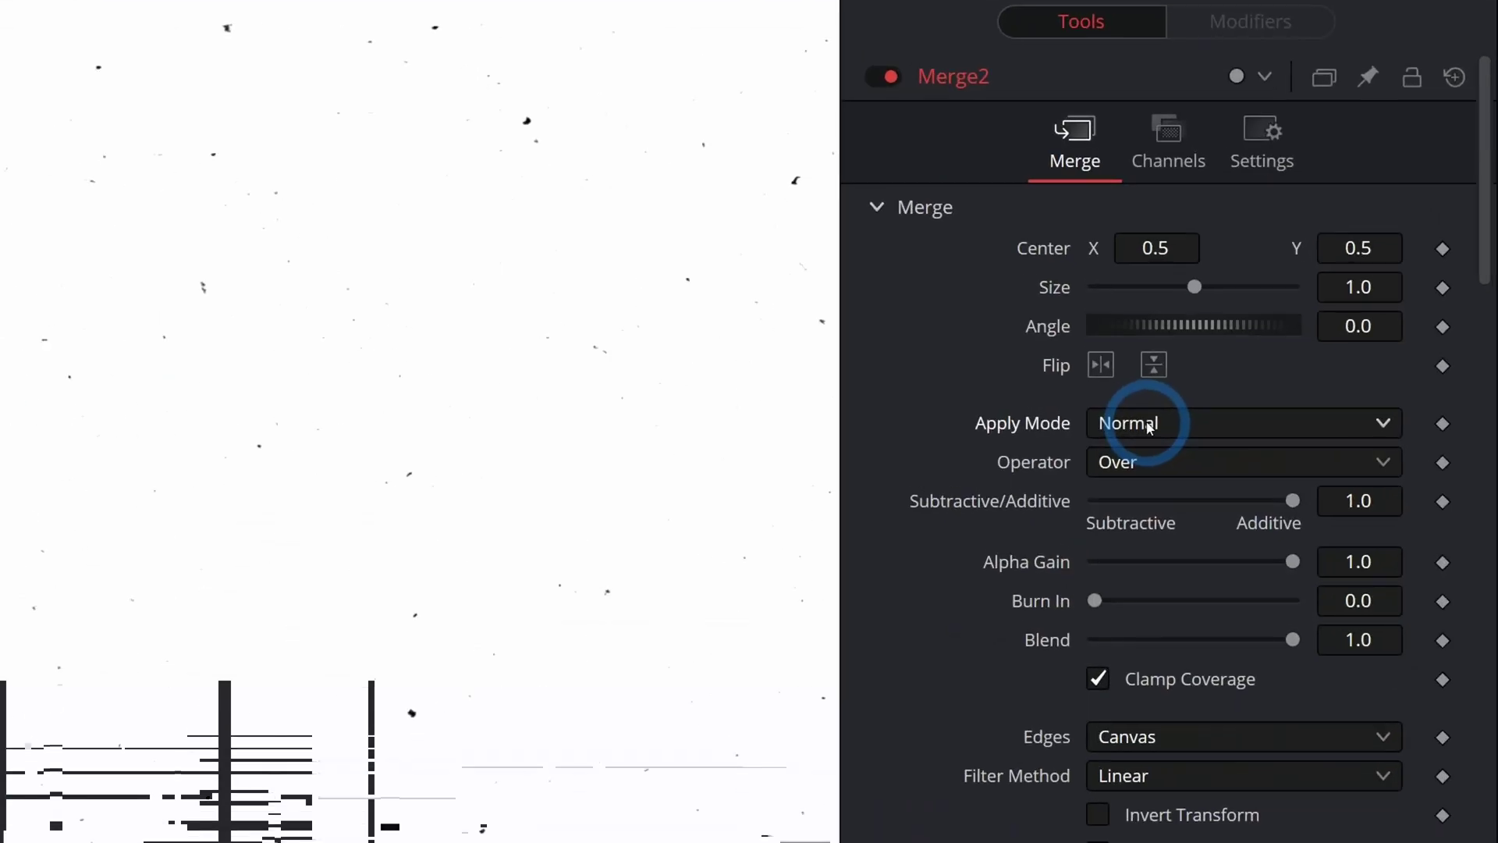
Set Merge2's Apply Mode to Multiply and view the MediaIn1 film dust texture
left_click(1323, 278)
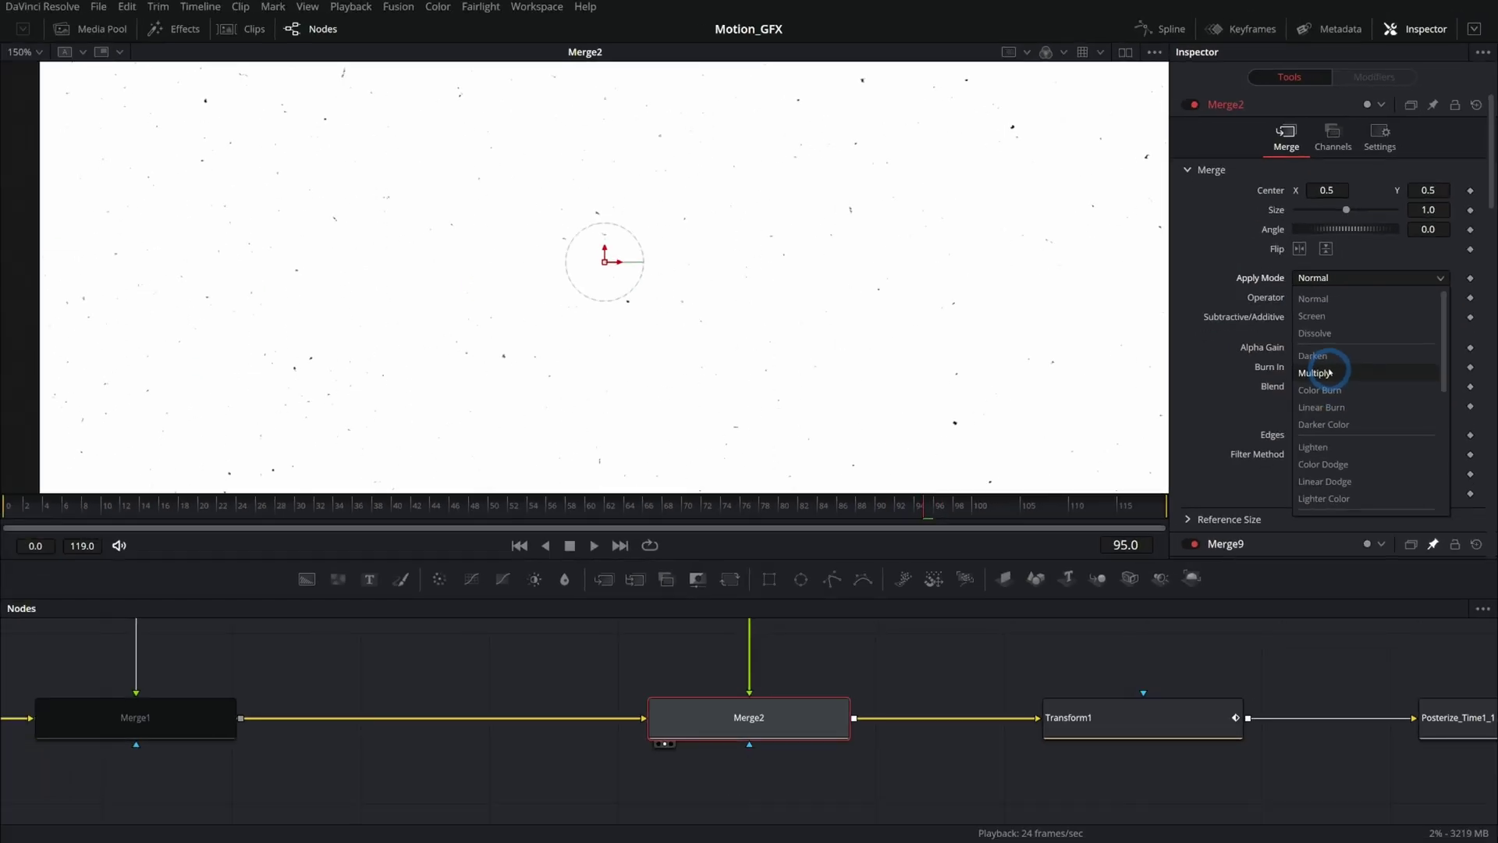
left_click(1315, 372)
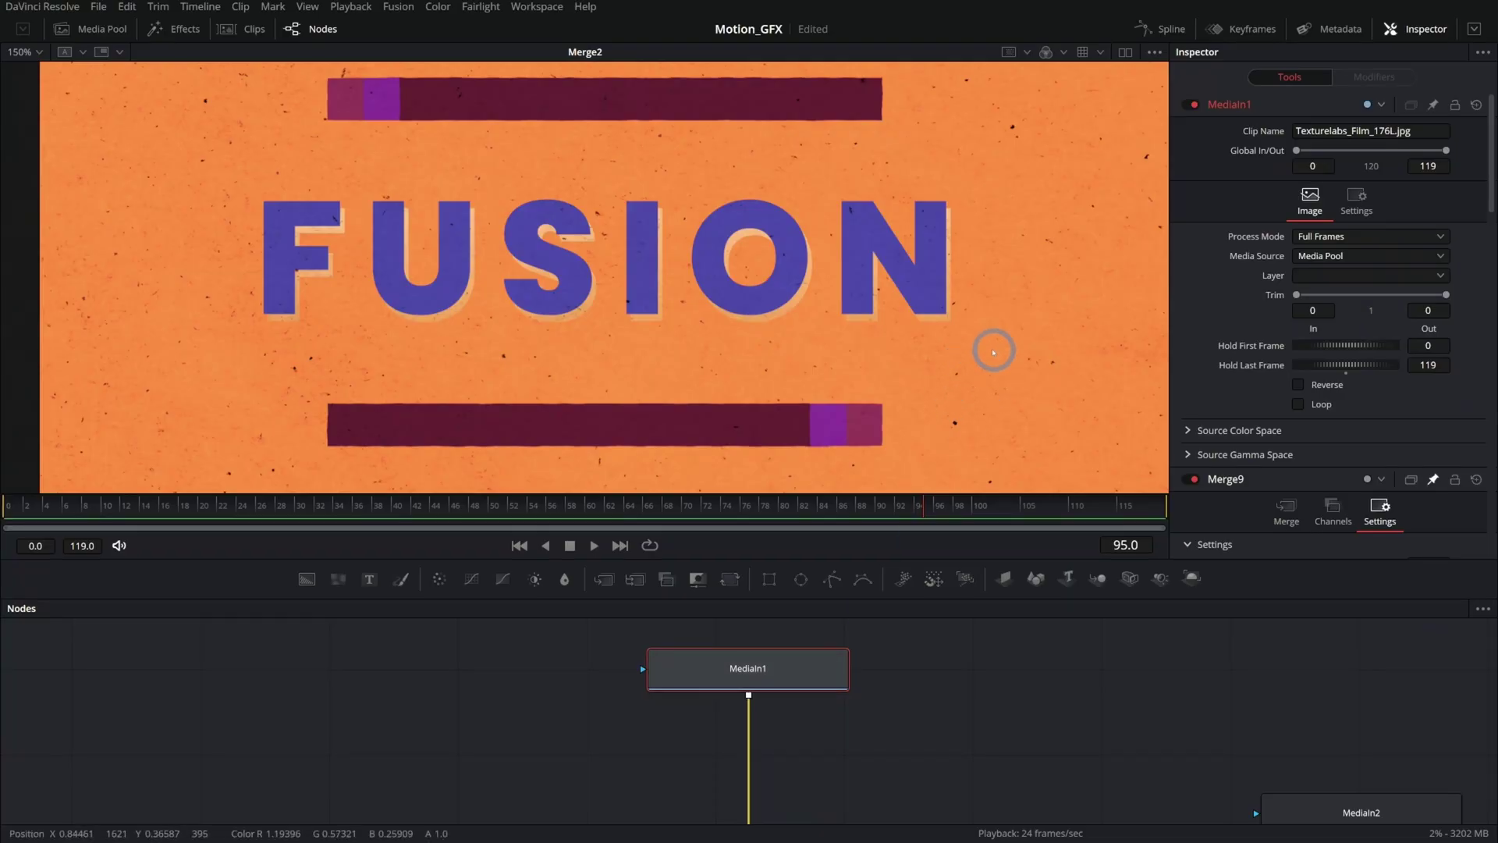
key("1")
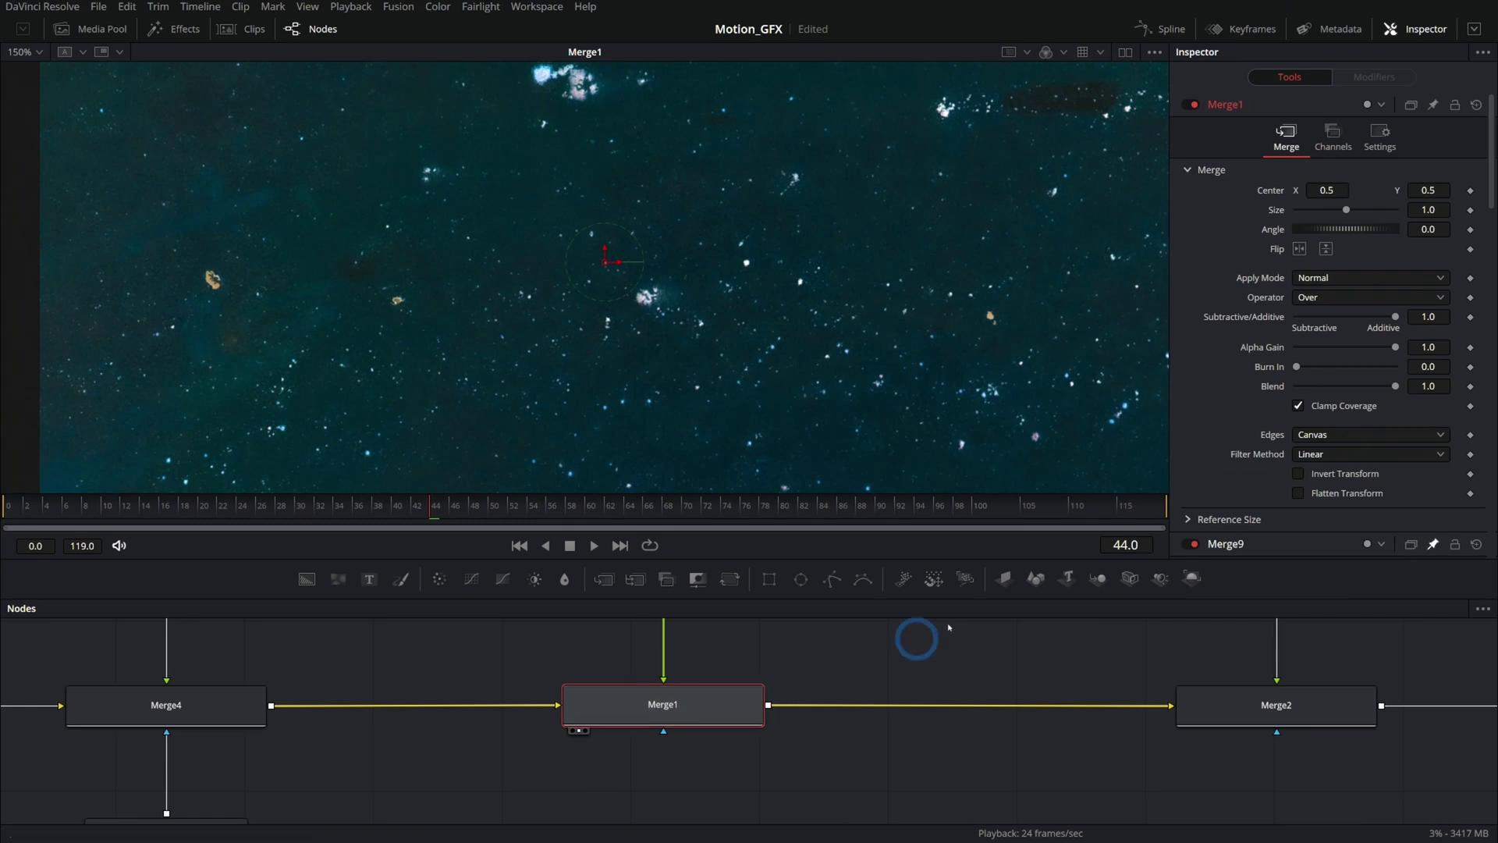
Set Merge1's Apply Mode to Screen with Blend lowered to about 0.45
left_click(1329, 280)
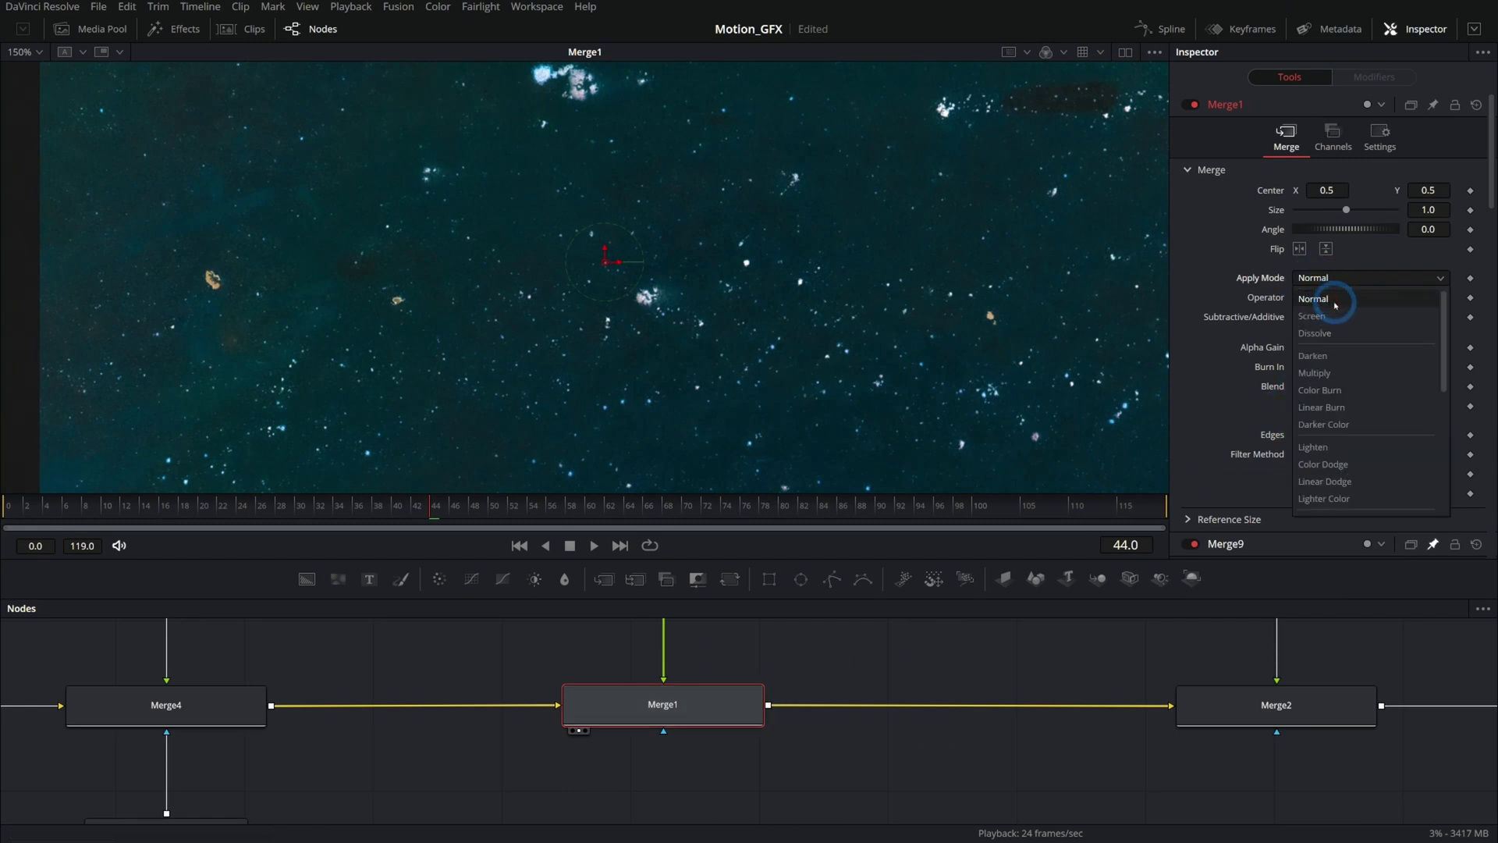
left_click(1337, 317)
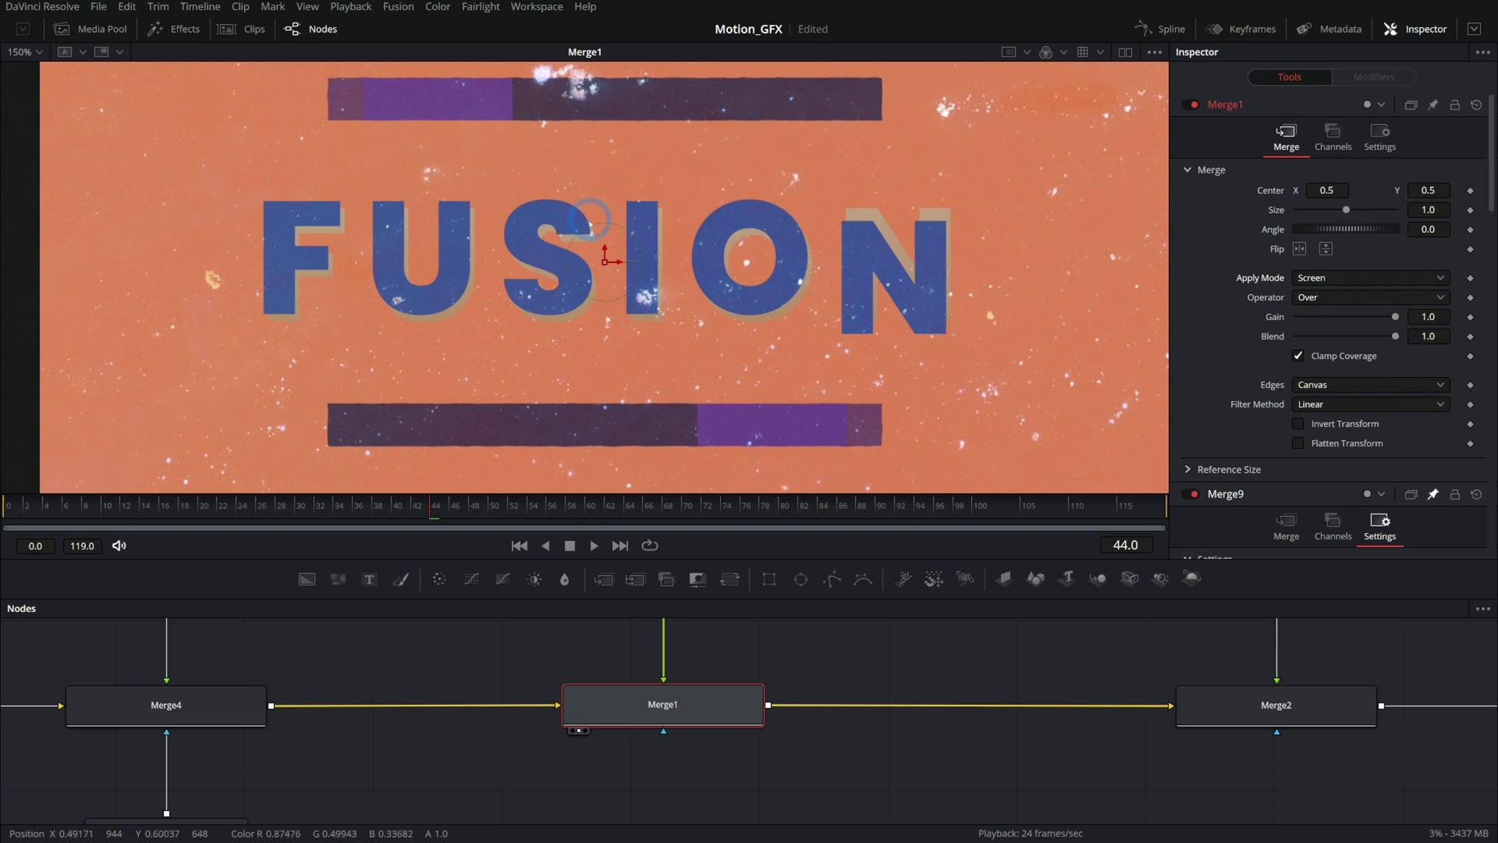
left_click(1405, 344)
left_click_drag(1396, 337, 1343, 337)
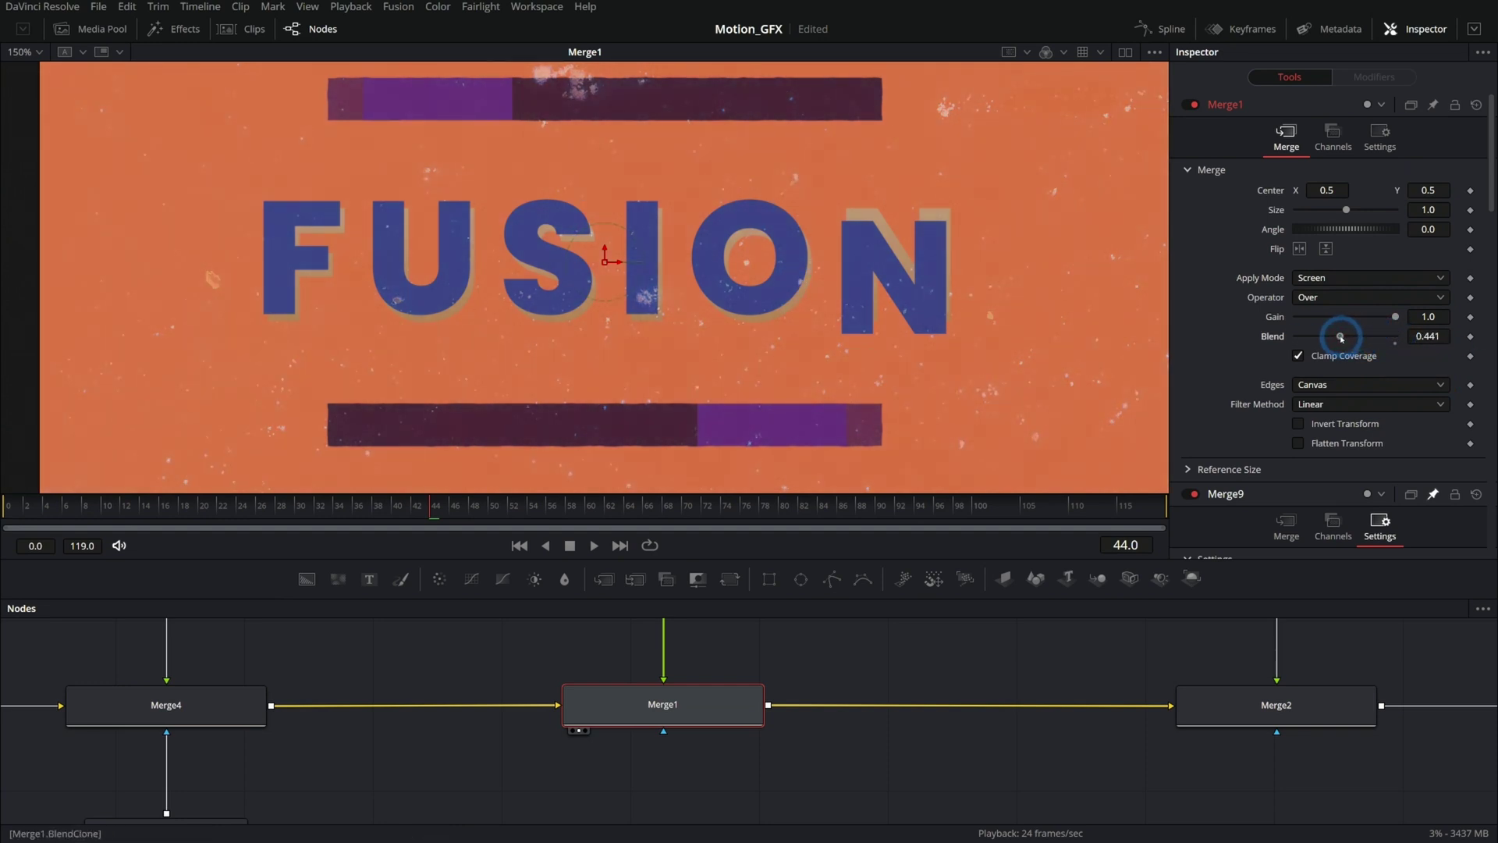
left_click(1233, 705)
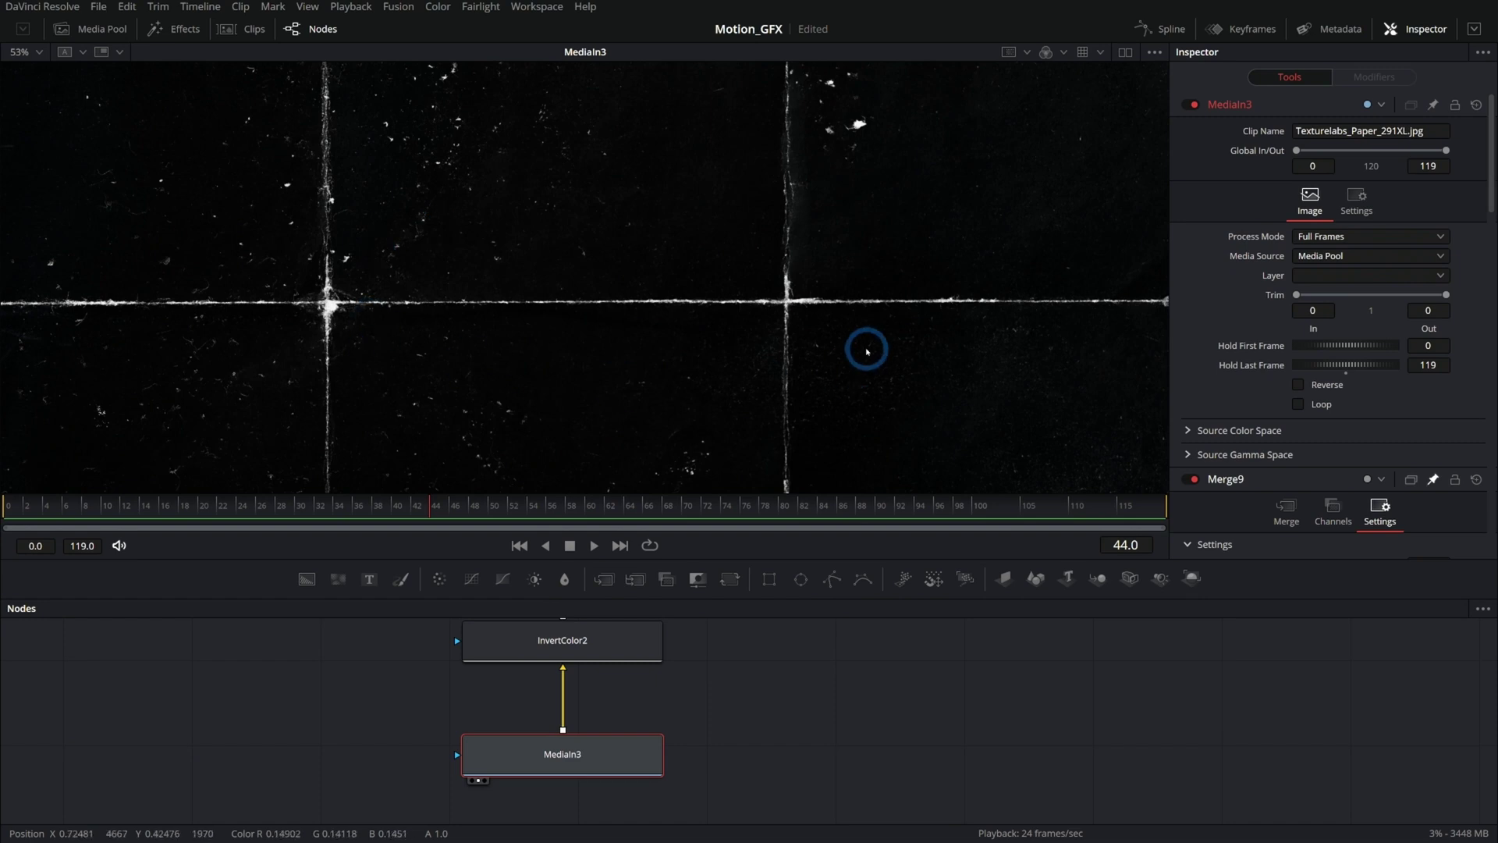
Connect Transform2's paper texture output to Merge3's effect mask input
scroll(759, 650, "up", 2)
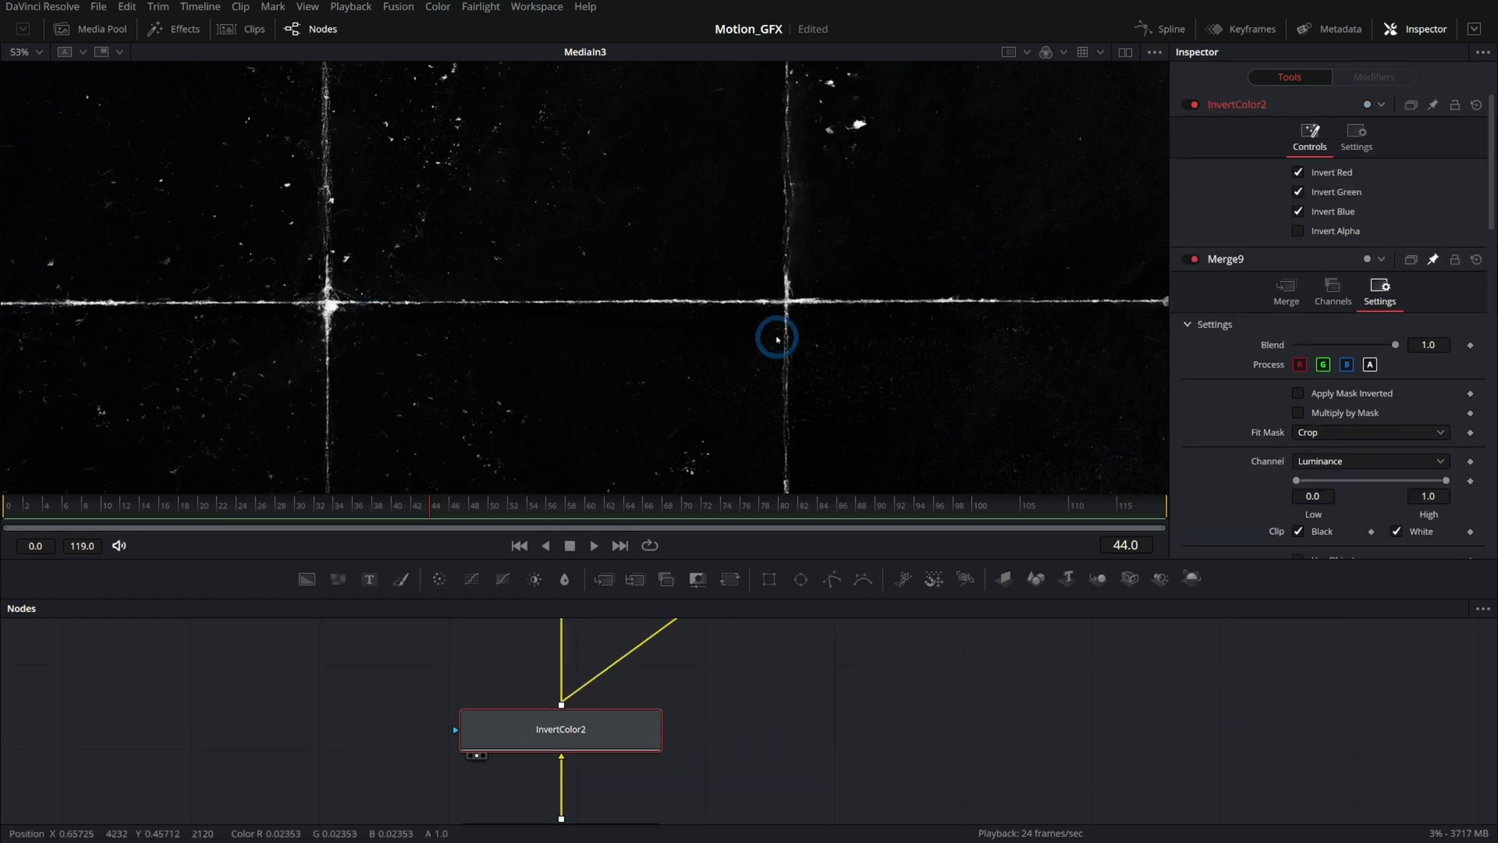
key("1")
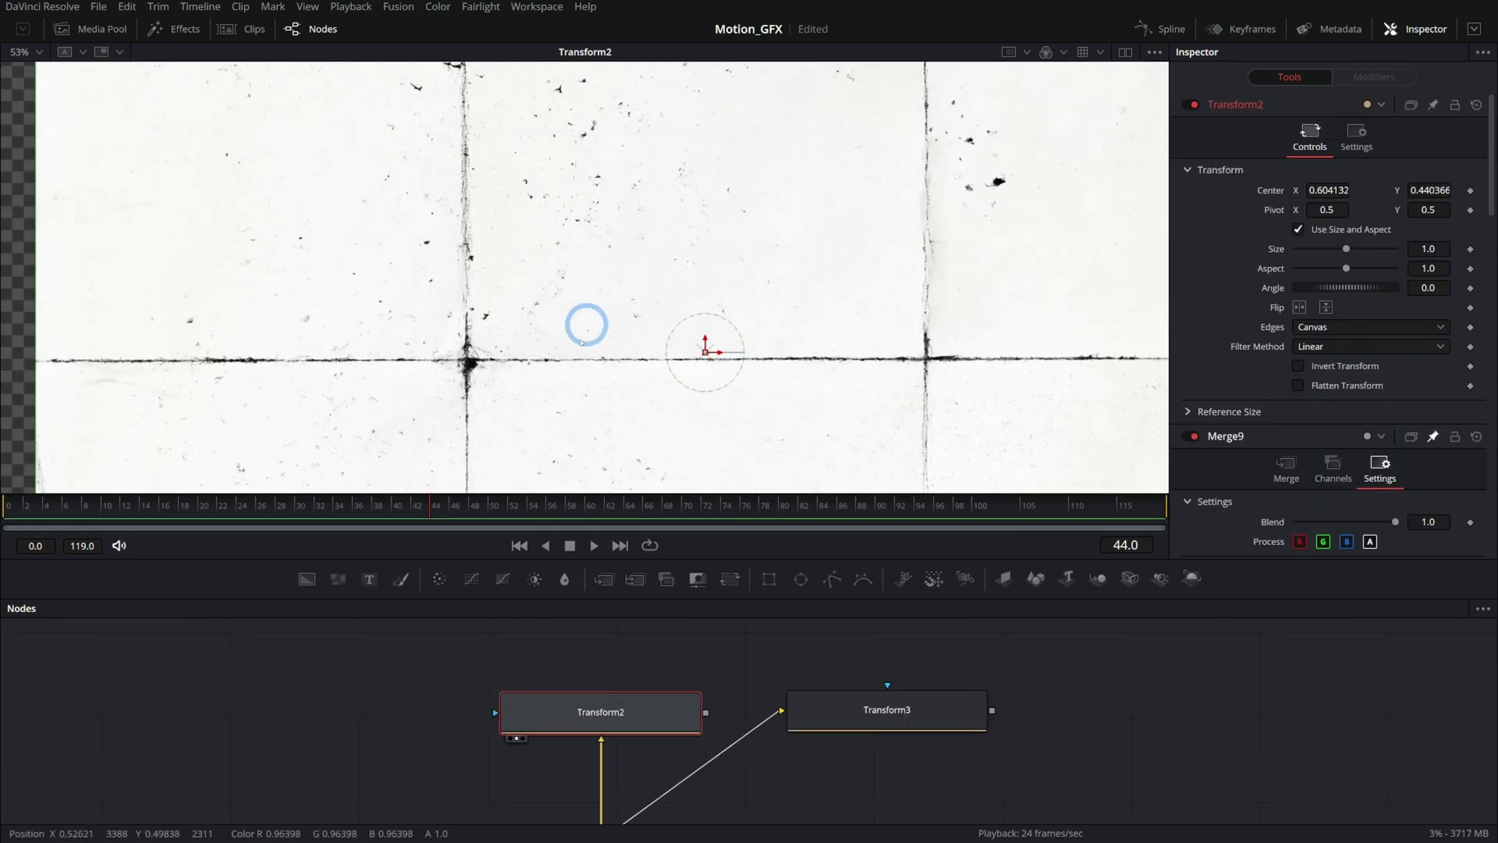
scroll(842, 414, "up", 2)
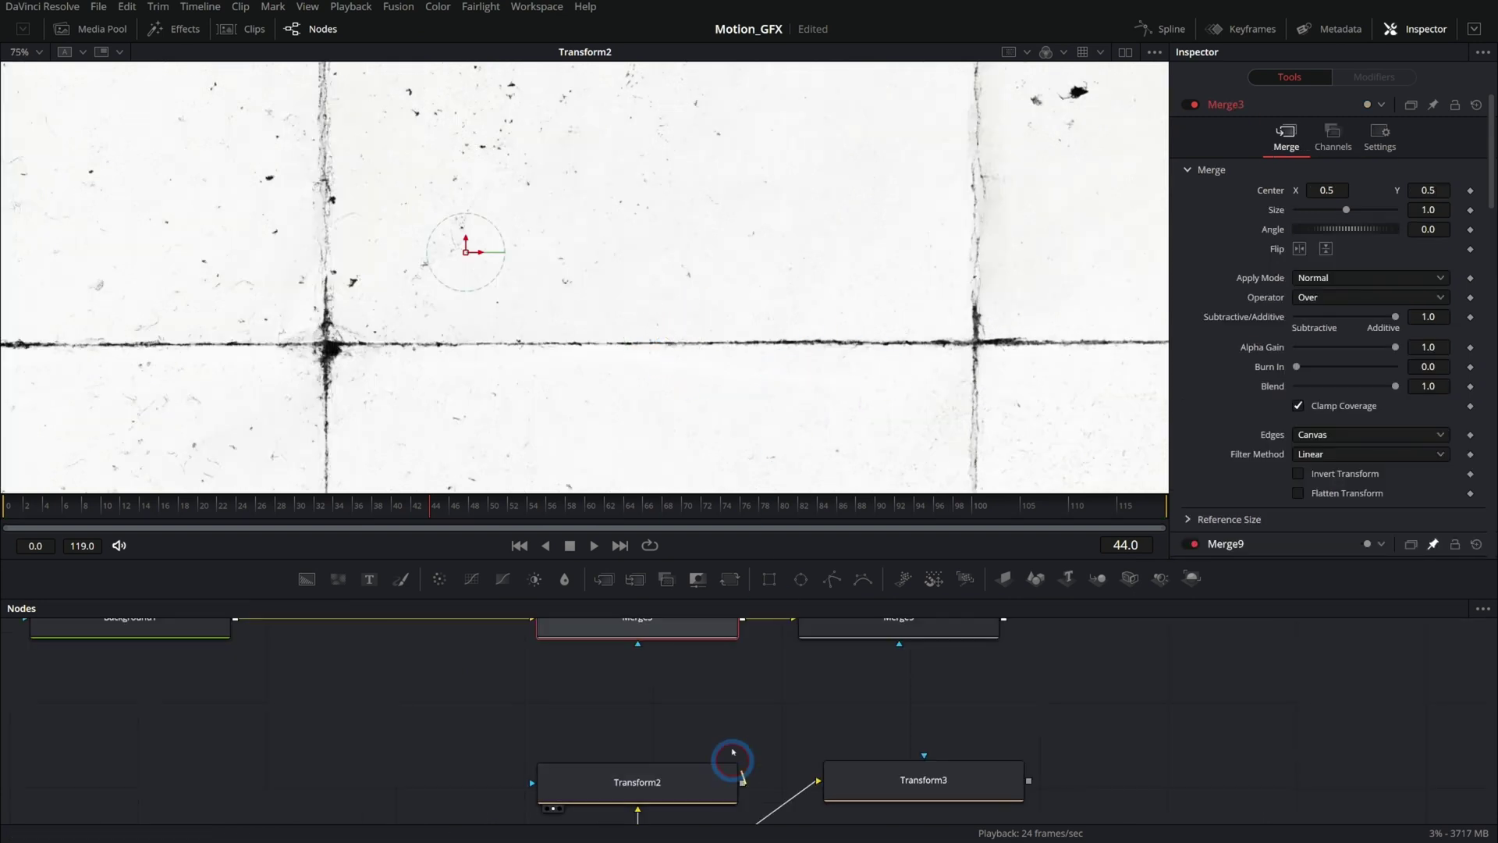
left_click_drag(742, 782, 668, 673)
left_click_drag(640, 657, 637, 646)
key("1")
left_click(1027, 289)
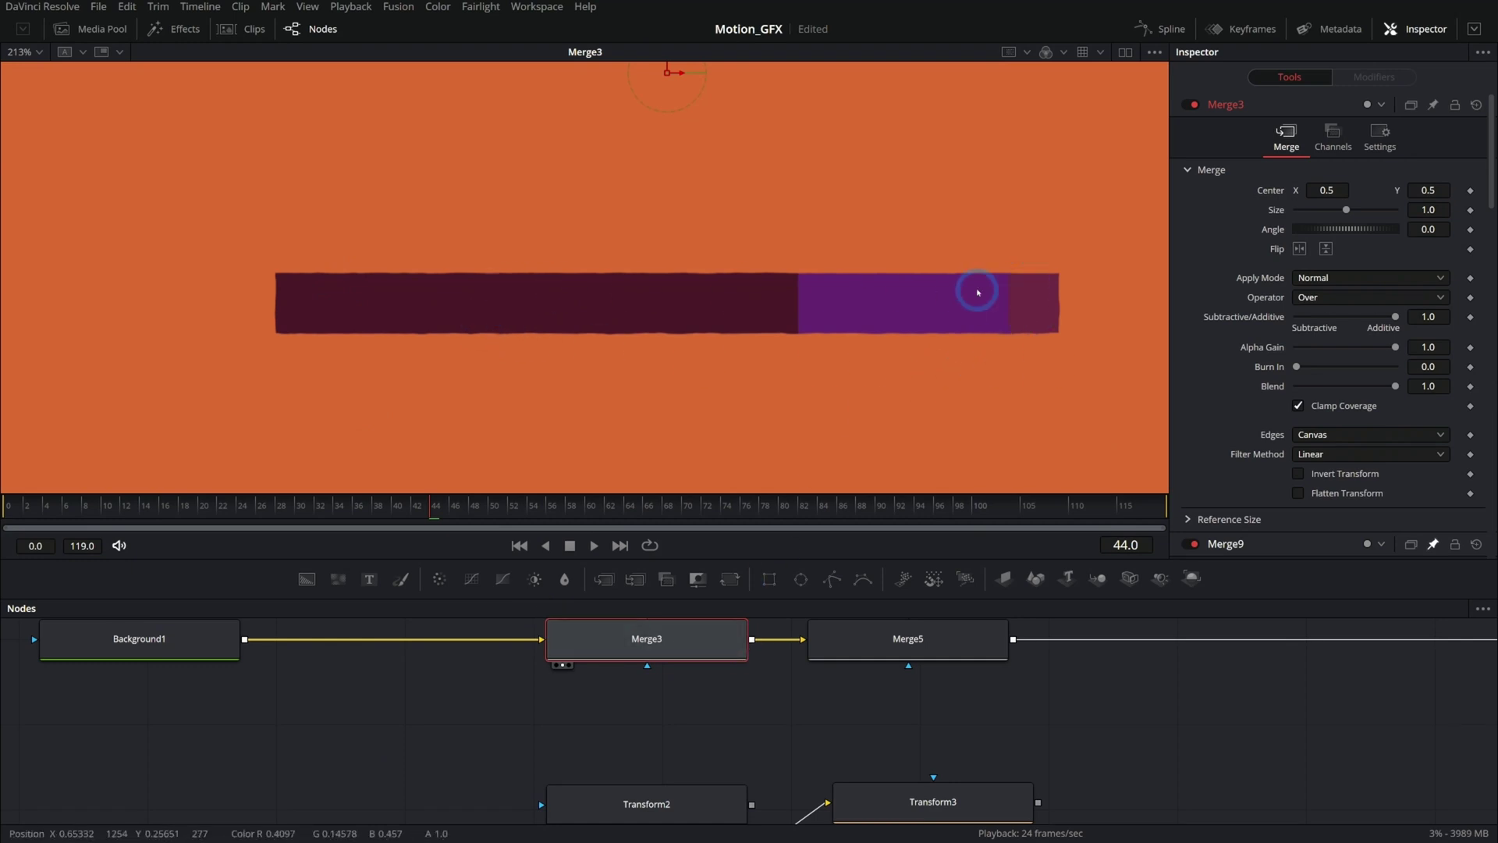
left_click_drag(752, 806, 648, 665)
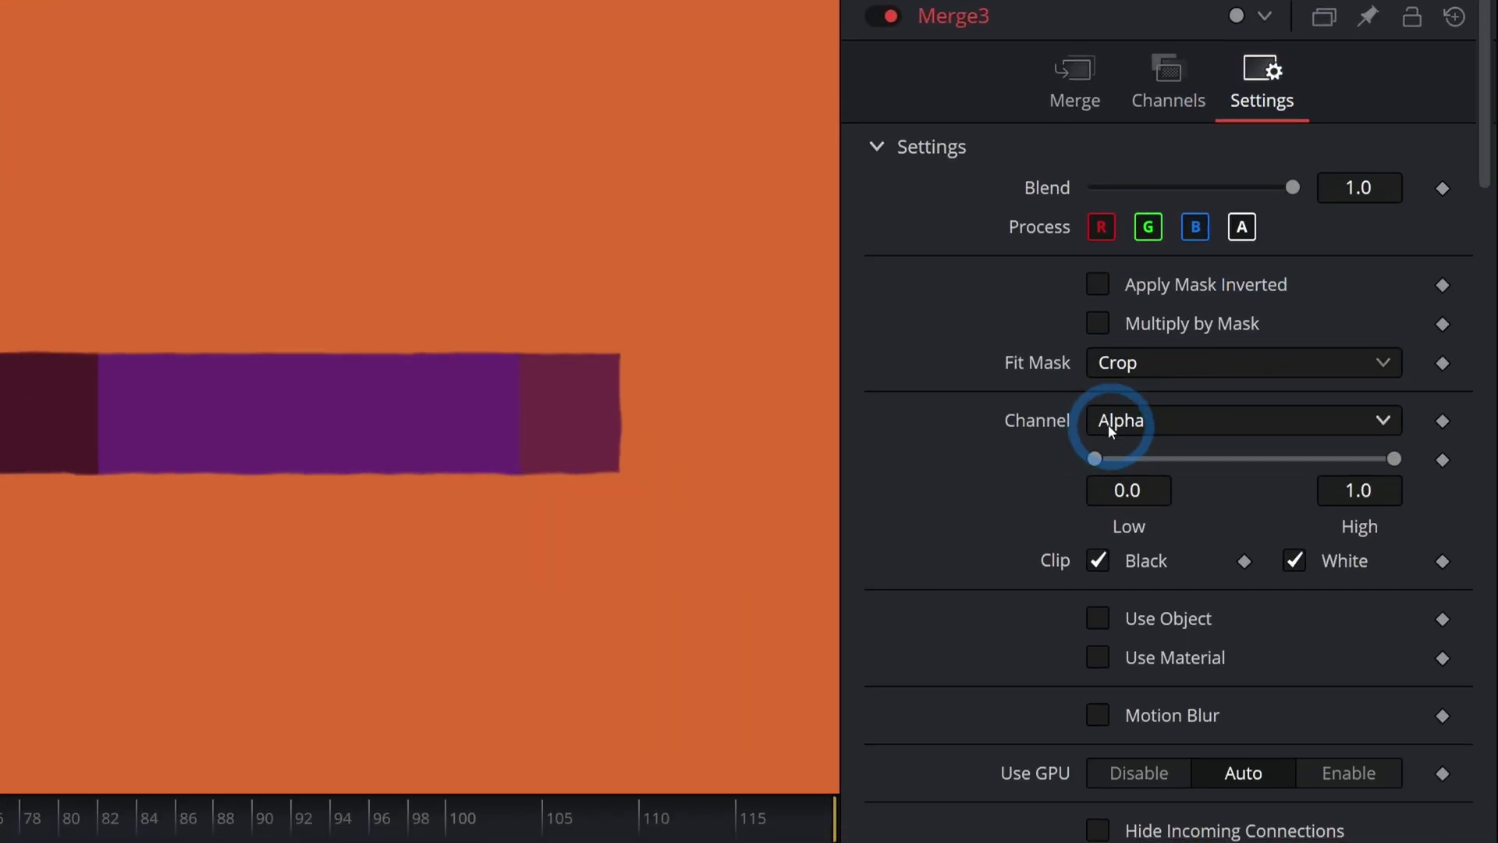
Set Merge3's mask Channel to Luminance, then view the Transform2 paper texture
left_click(1177, 421)
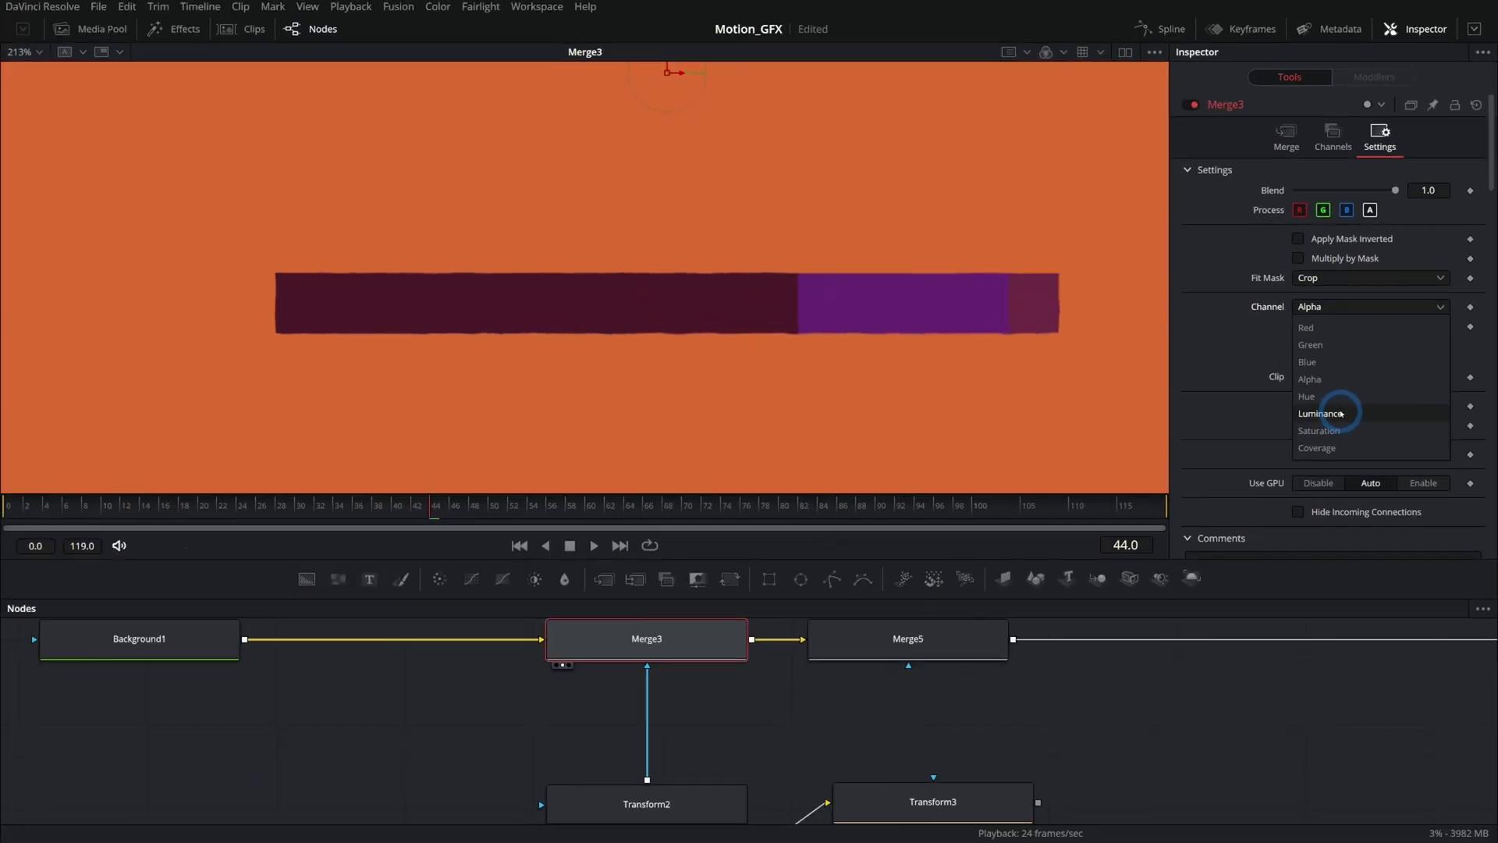
left_click(1182, 428)
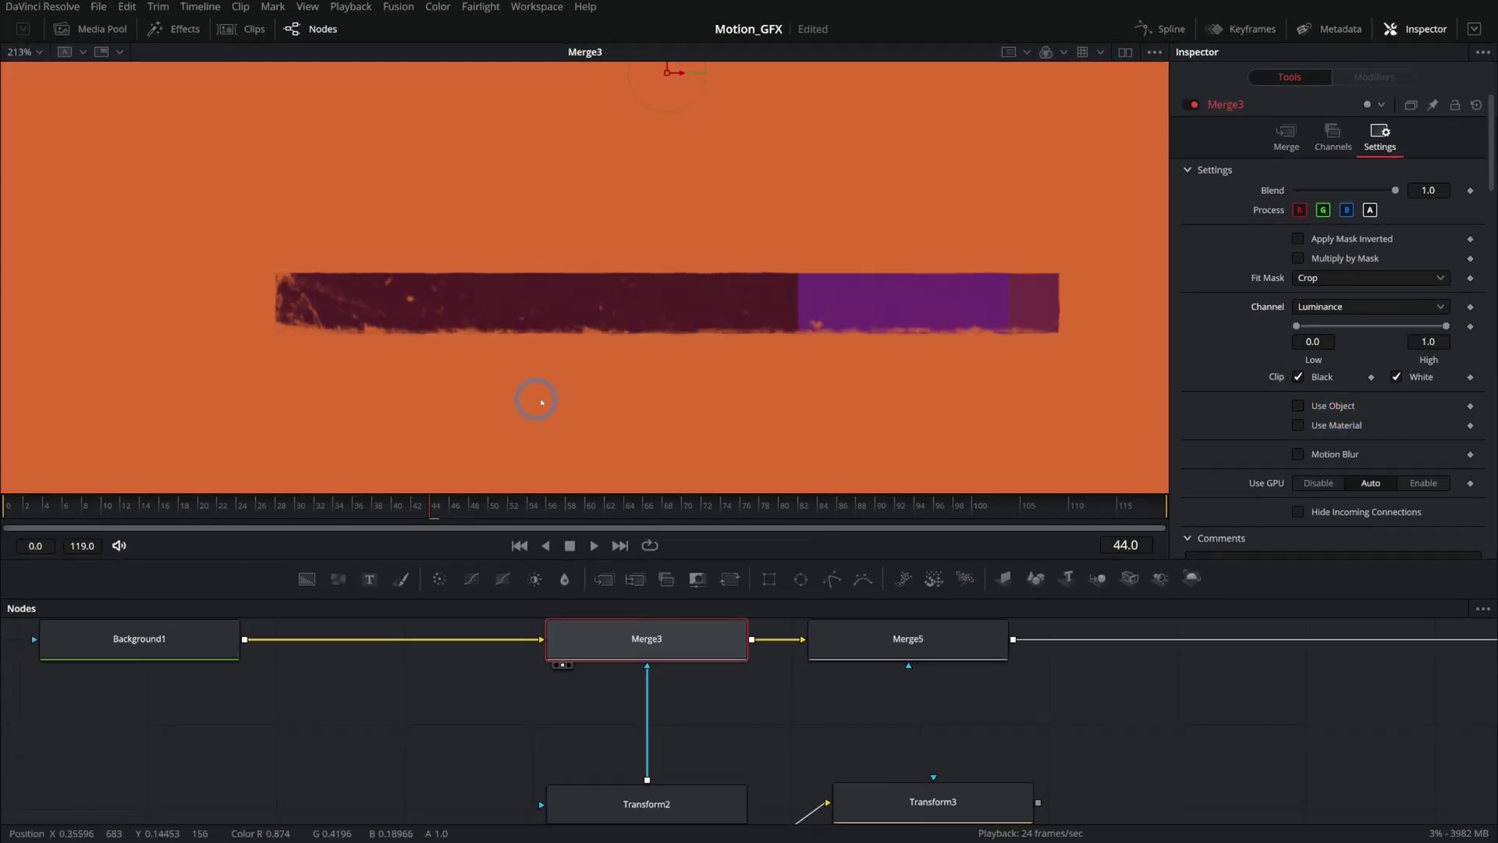
left_click(668, 378)
key("1")
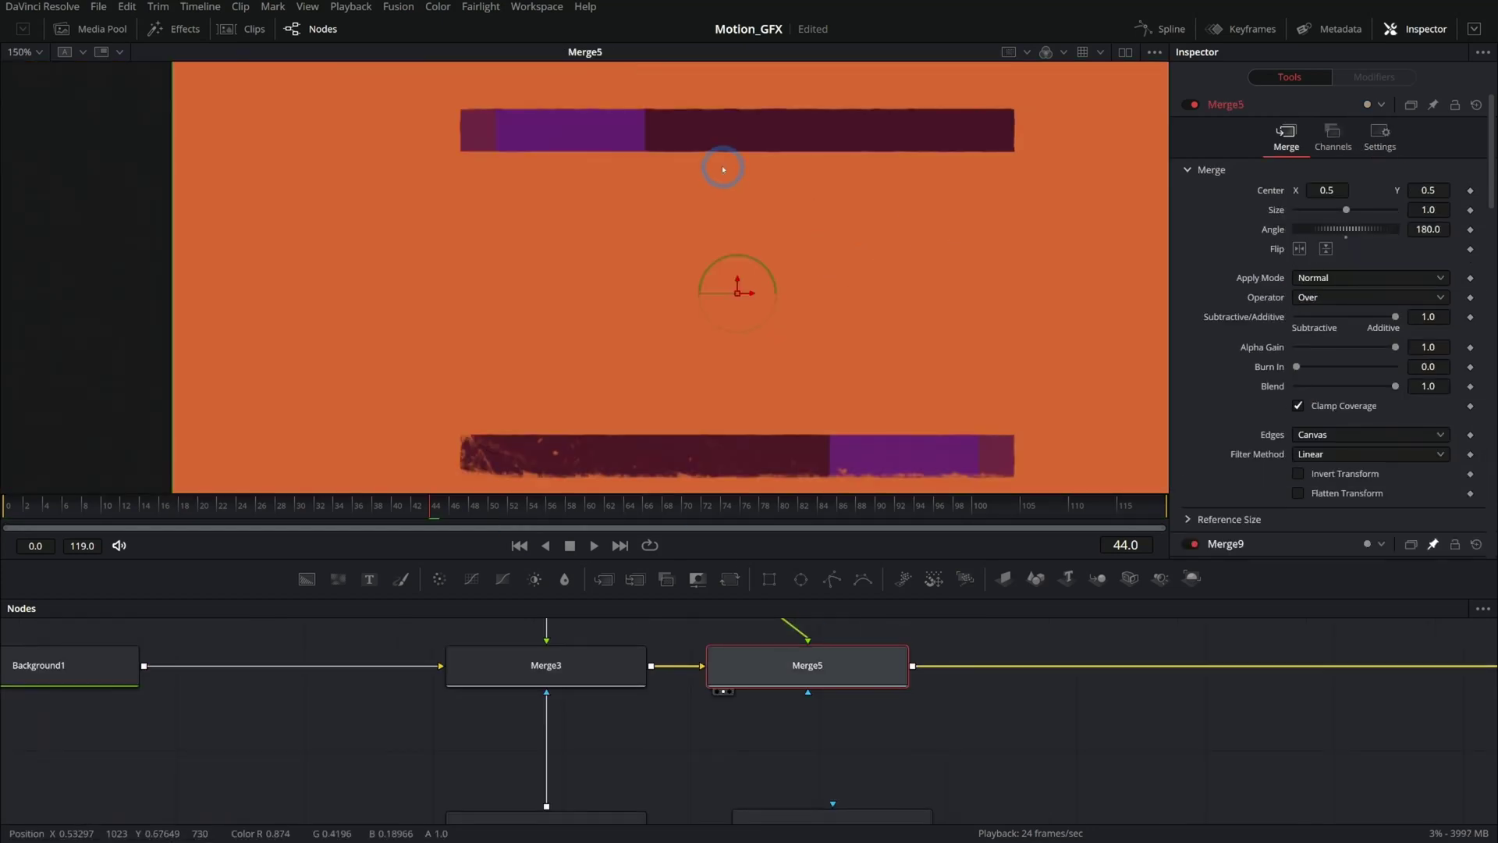
Connect Transform3's output to Merge5's effect mask input
left_click_drag(933, 820, 775, 647)
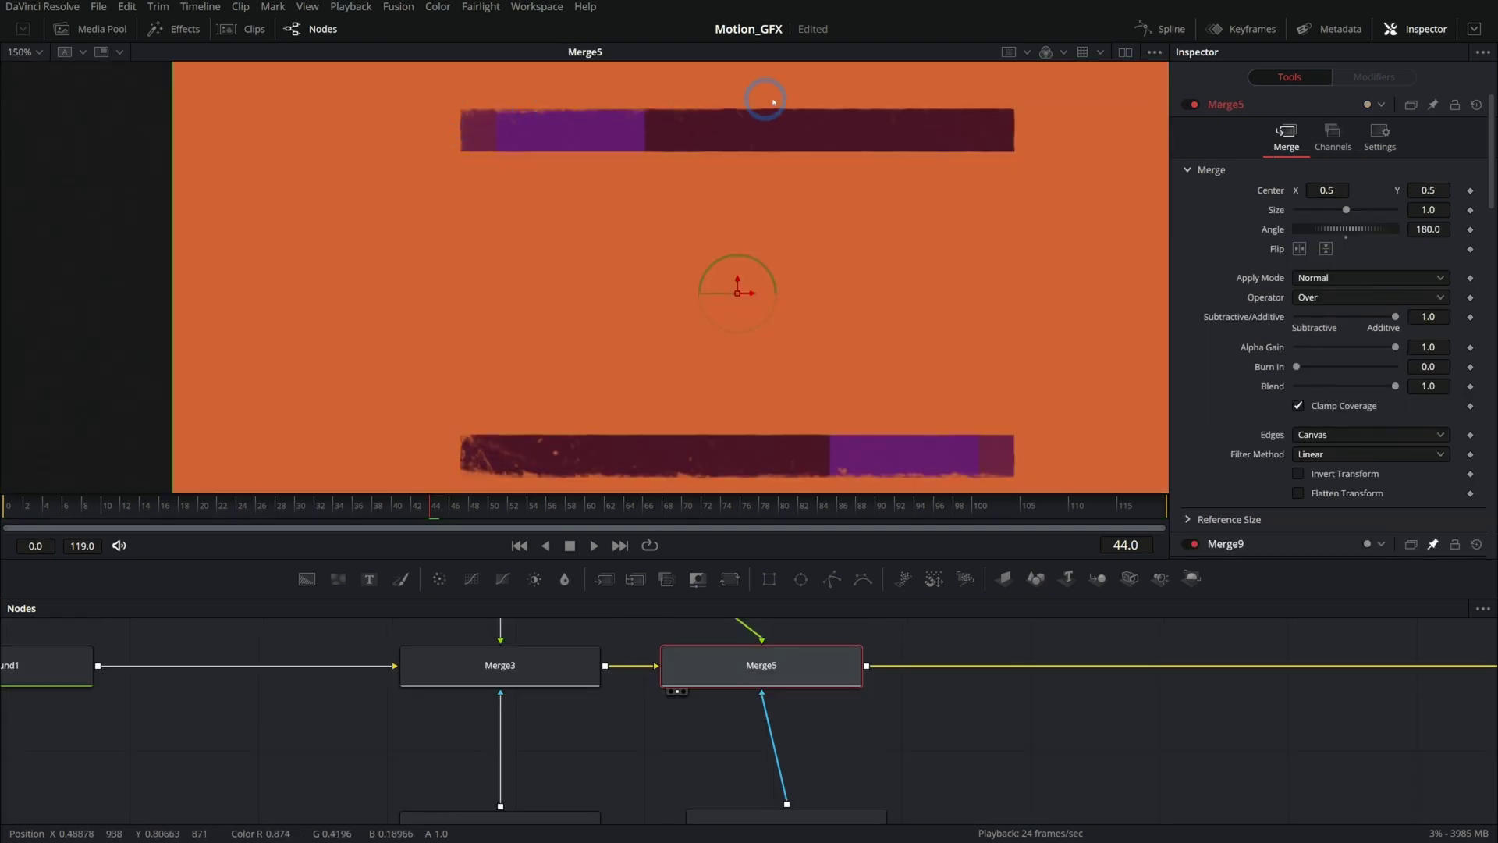
left_click_drag(647, 380, 533, 352)
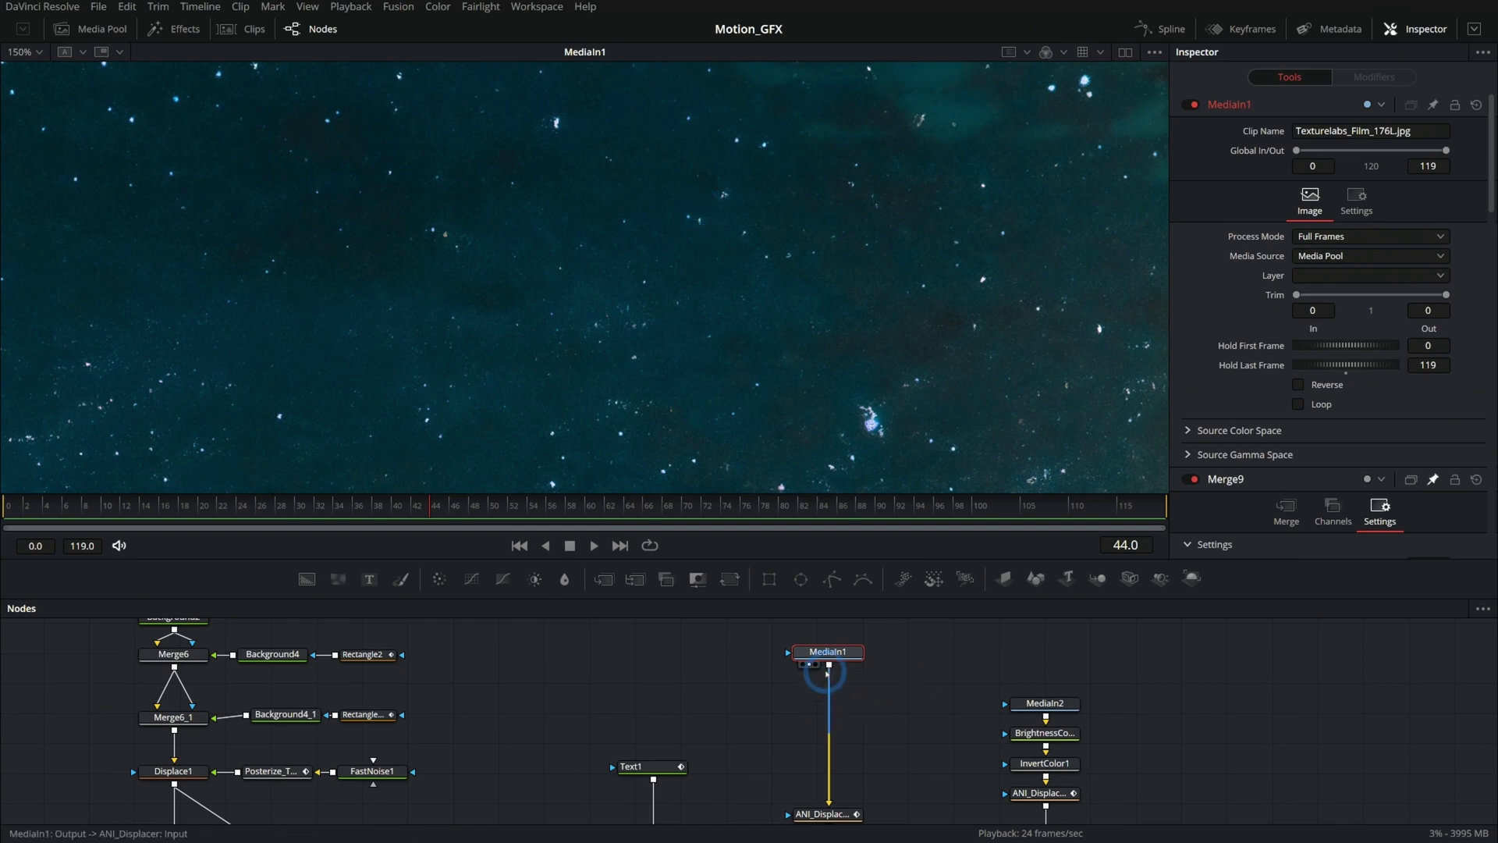
Connect the MediaIn1 film texture to Text1's mask input, using its Luminance channel
left_click_drag(829, 667, 614, 774)
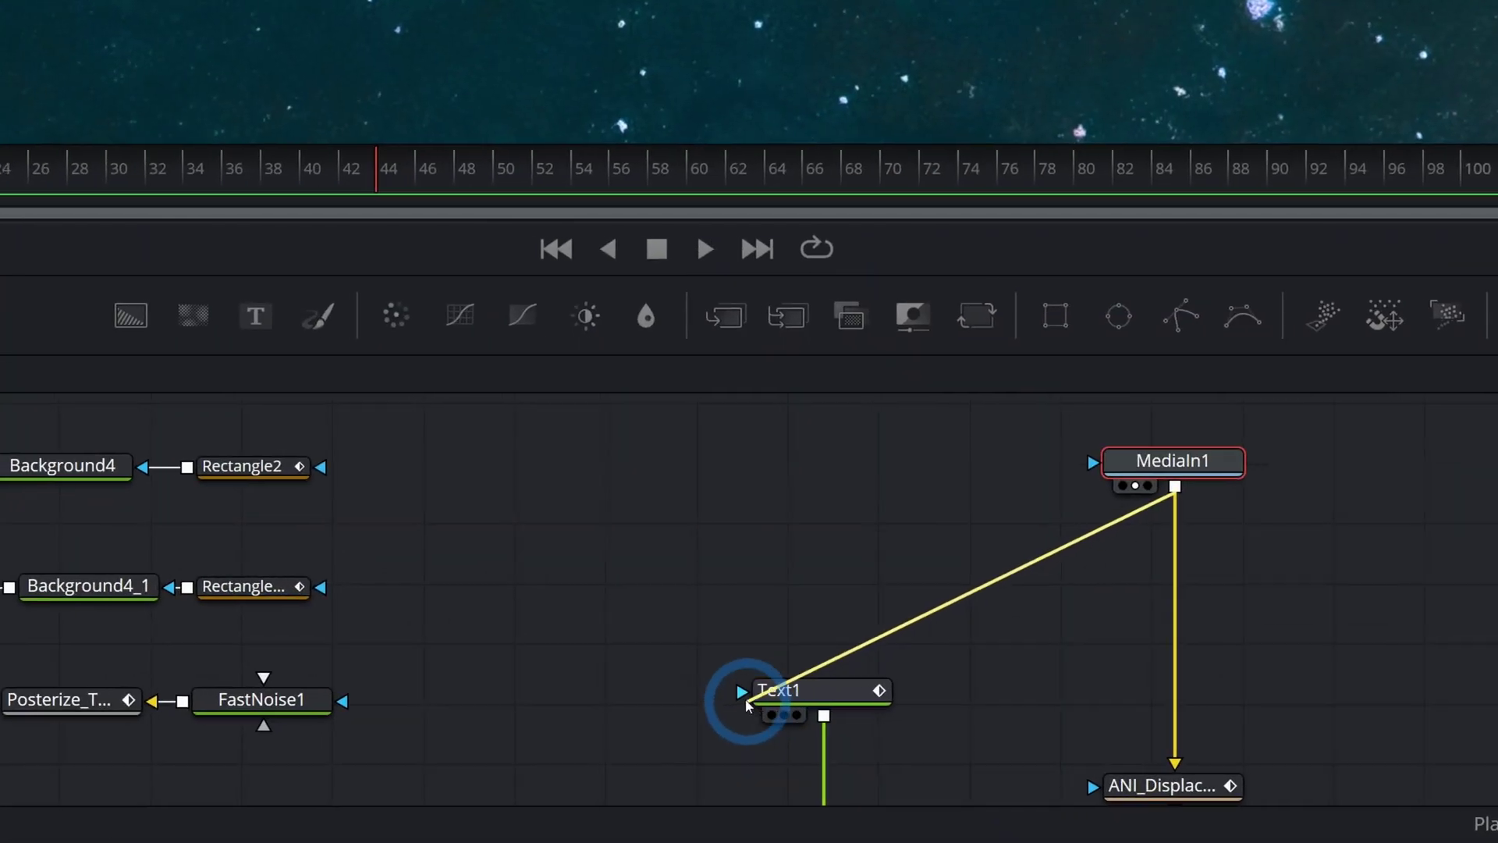
left_click_drag(747, 705, 843, 705)
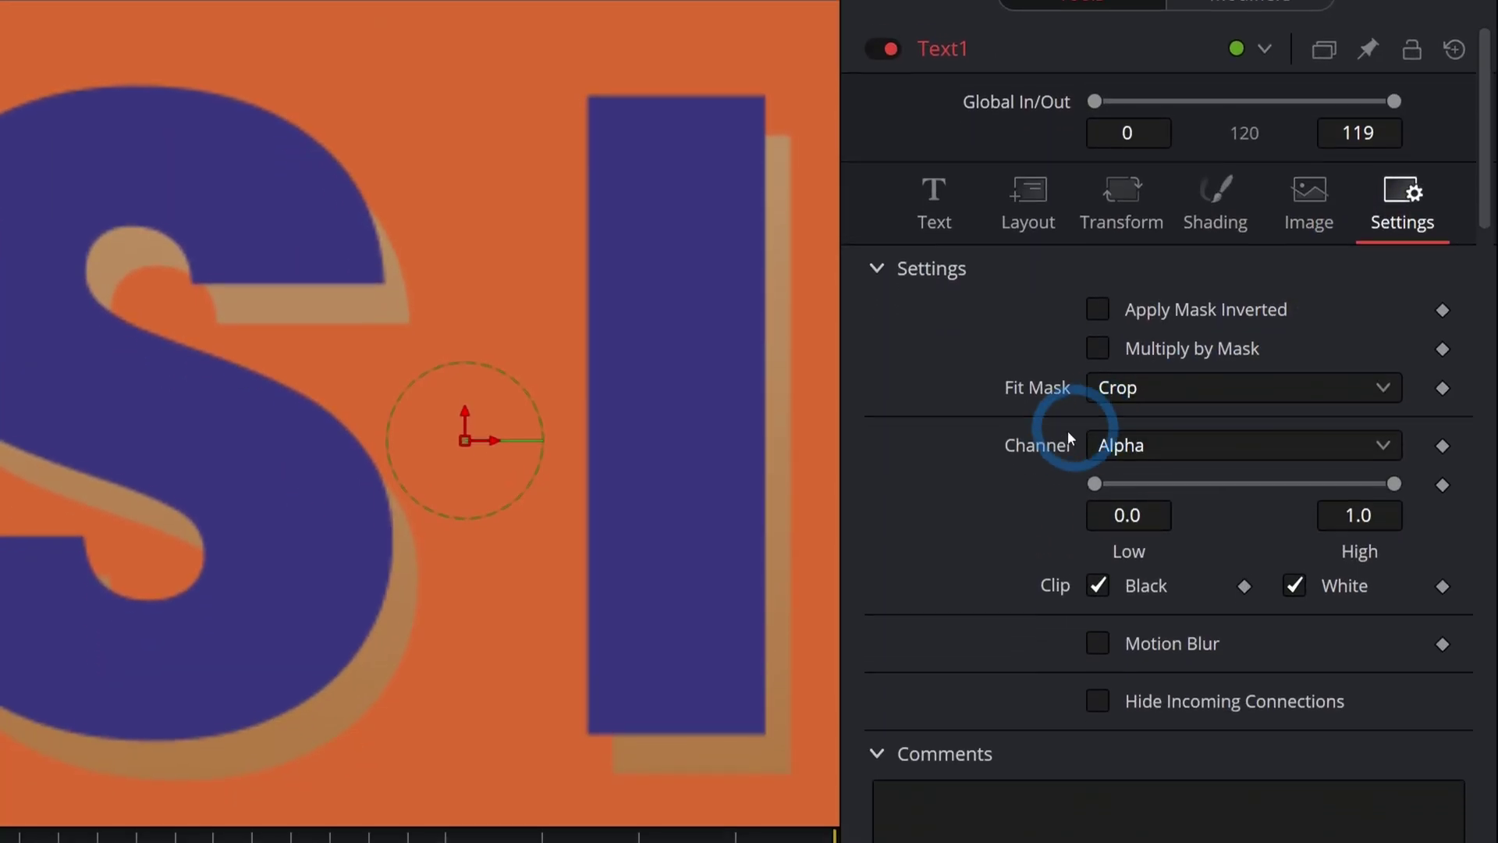
left_click(1124, 447)
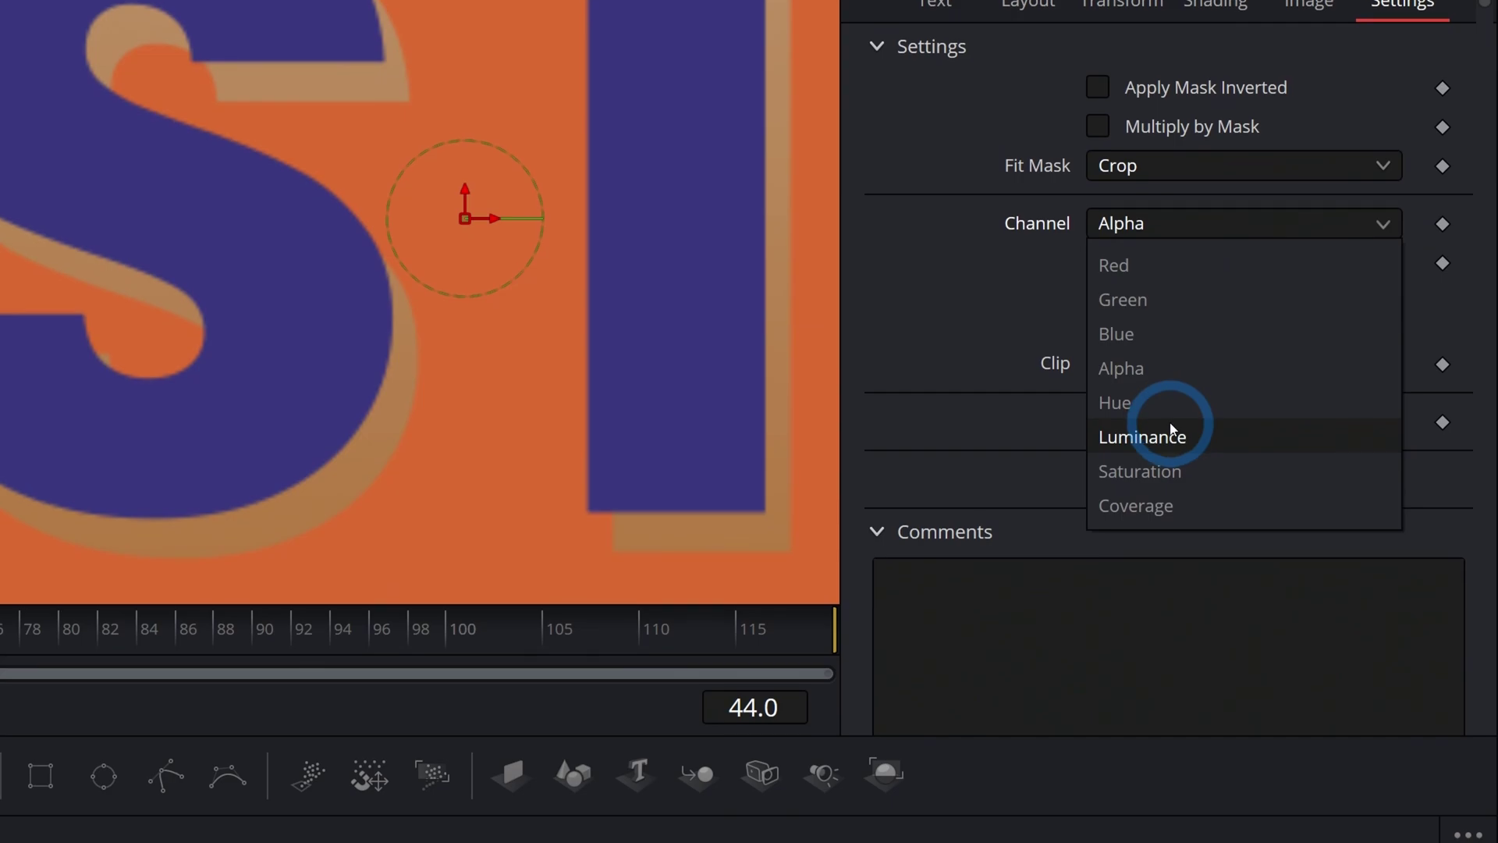
left_click(1170, 434)
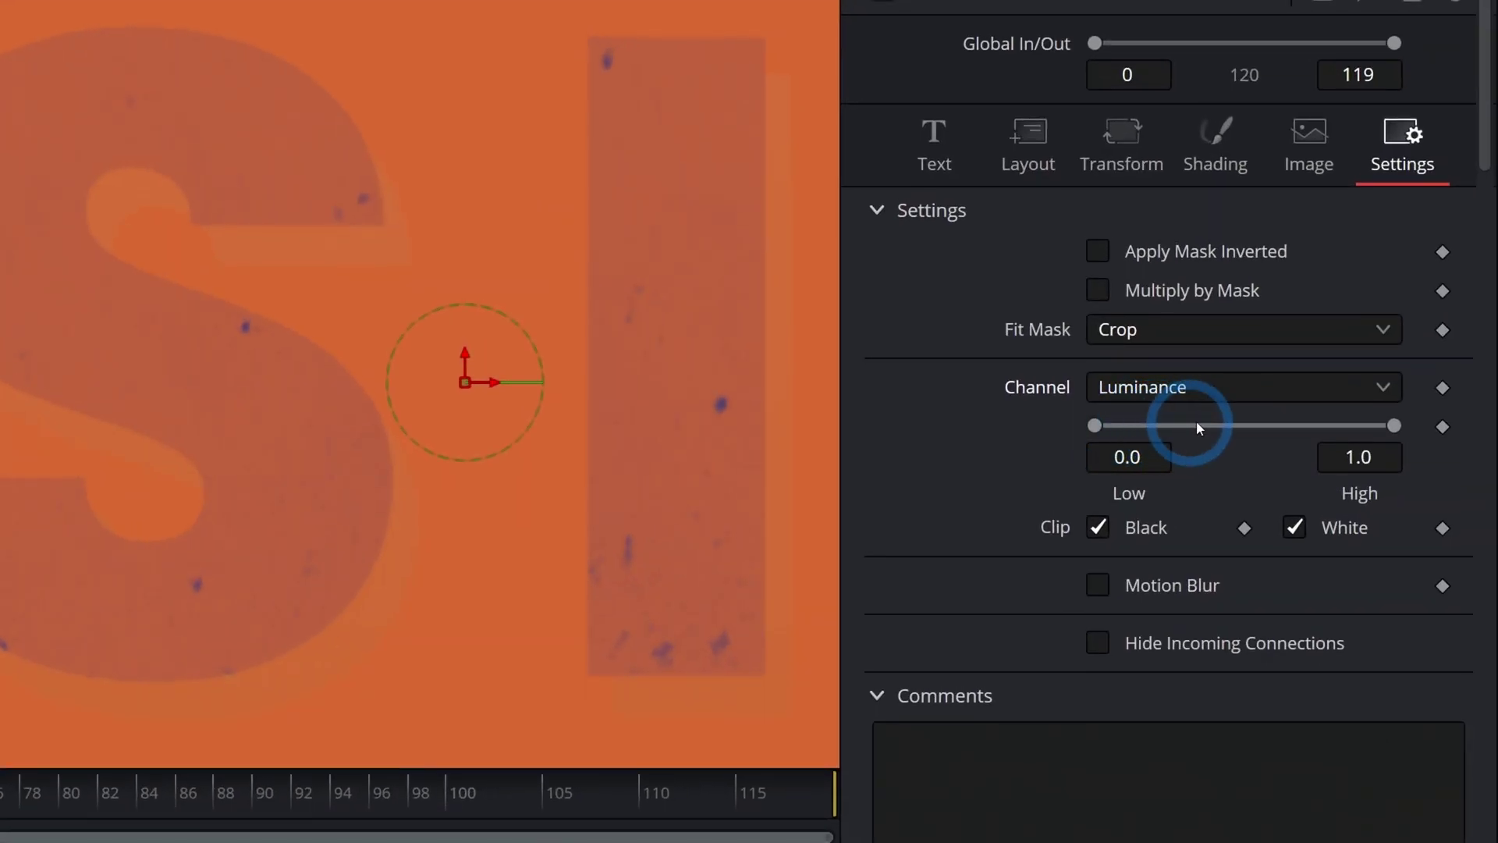
Set the Luminance mask thresholds to Low 0.111 and High 0.161, then review the worn letters
left_click_drag(1100, 417, 1128, 418)
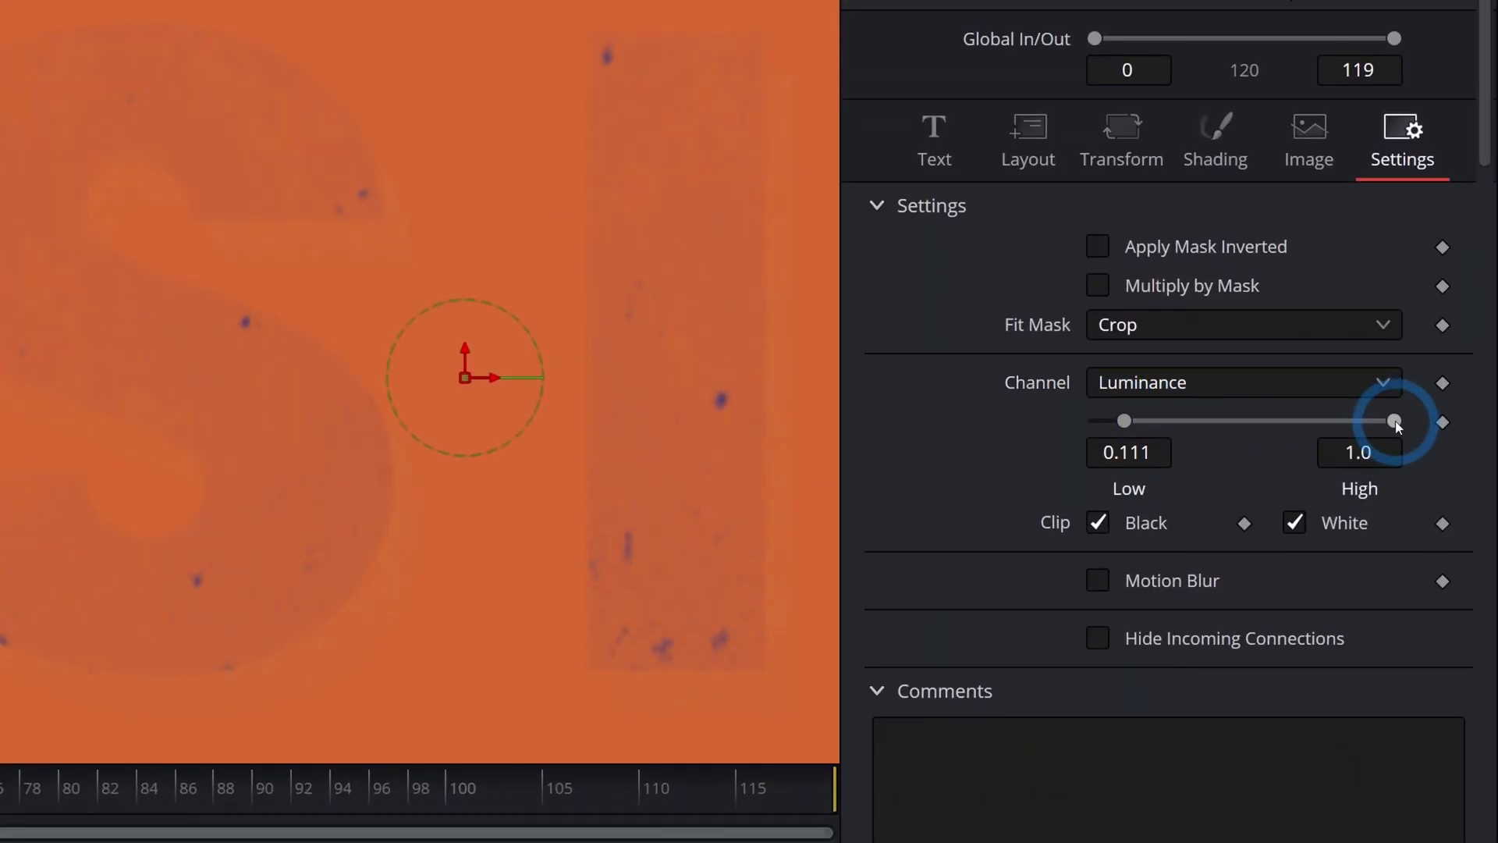
left_click_drag(1394, 417, 1158, 421)
left_click_drag(1125, 422, 1160, 420)
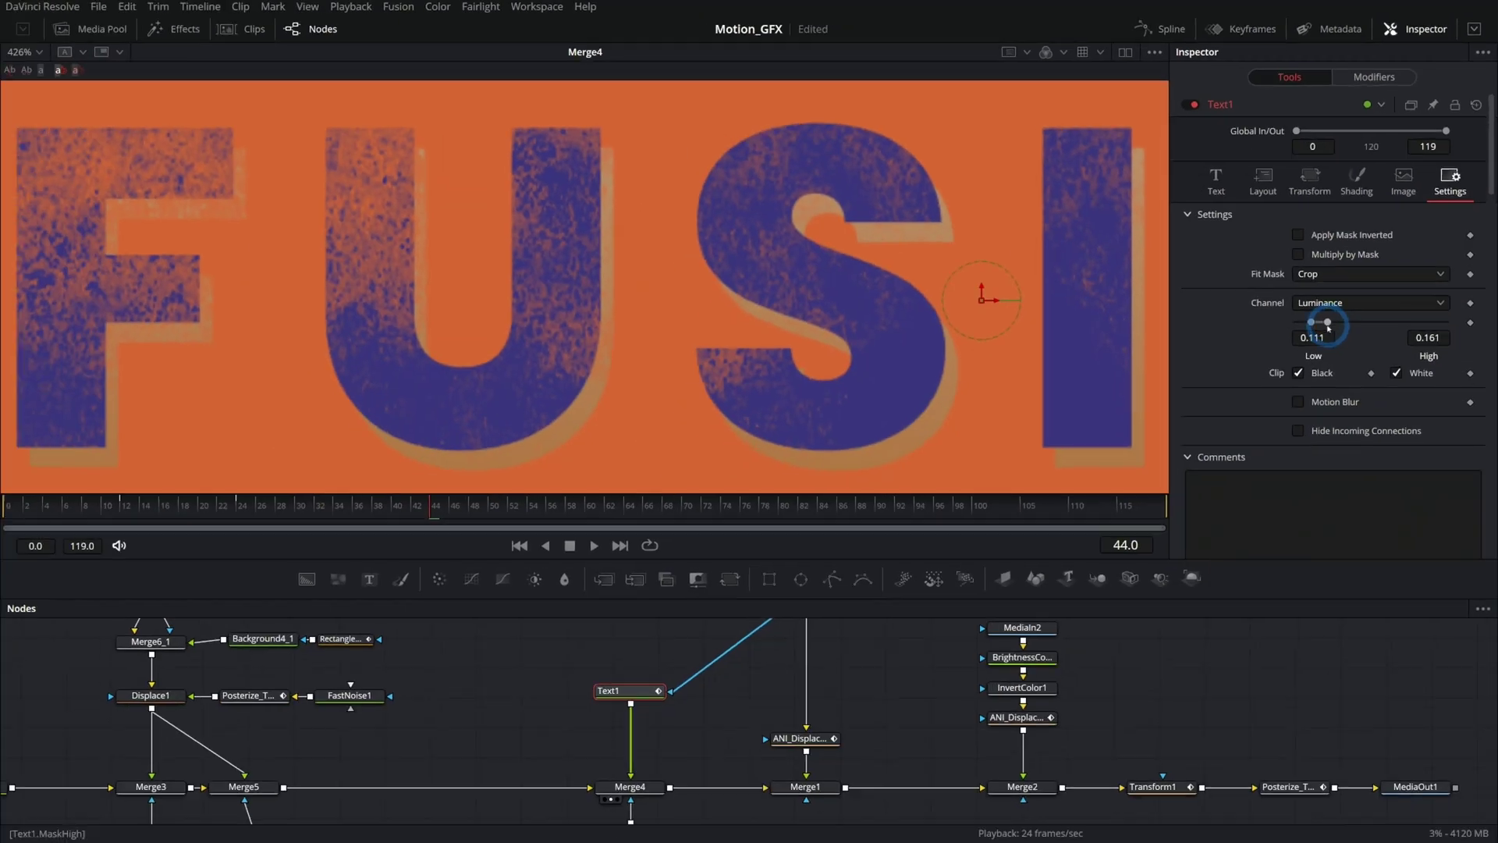
left_click(568, 320)
key("minus")
left_click_drag(702, 502, 551, 511)
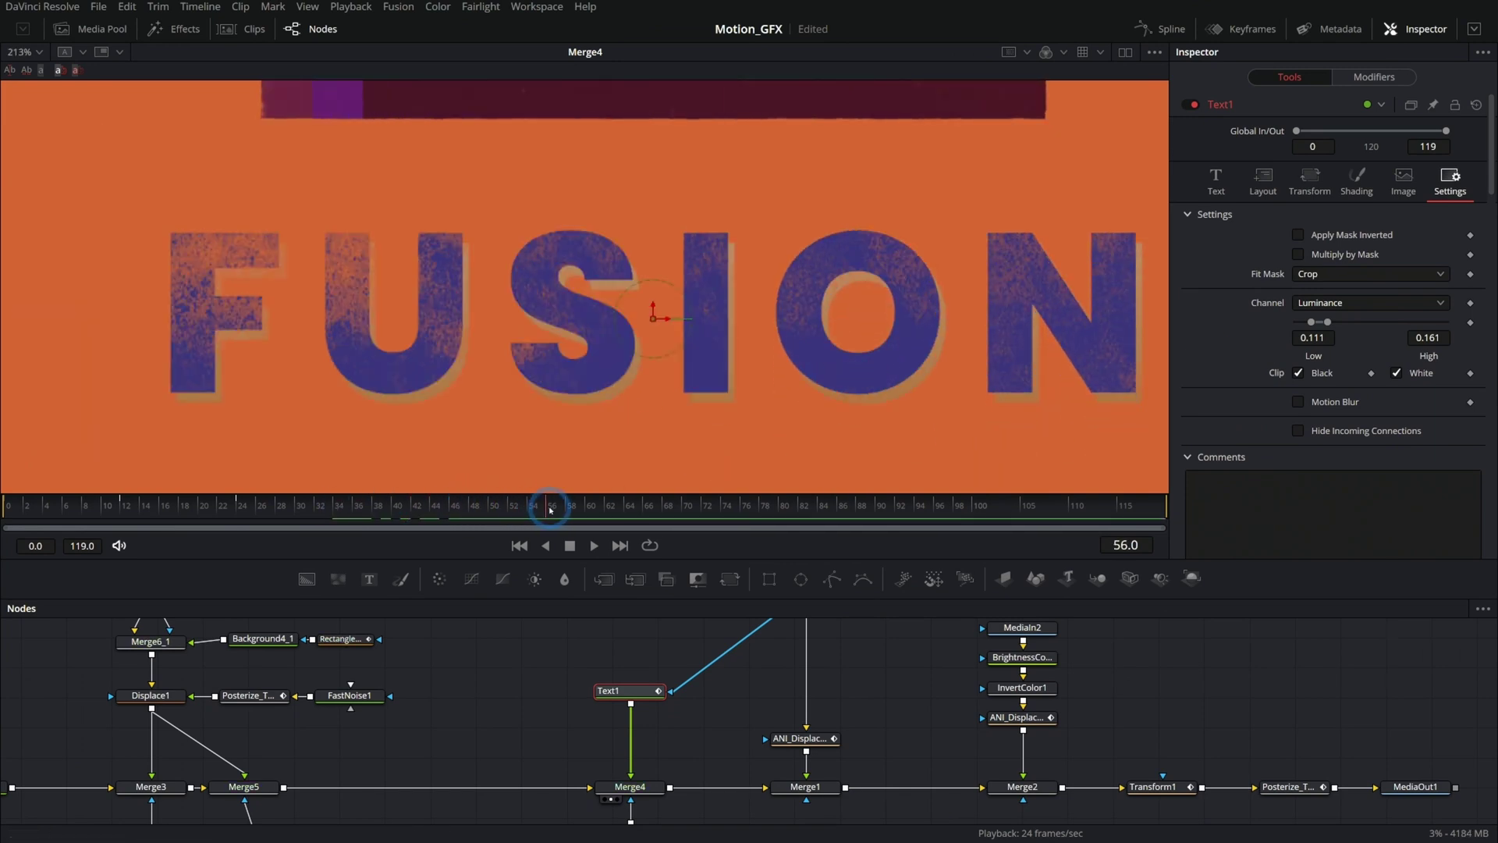
Play the MediaOut1 composite to review the worn FUSION title reveal
left_click(402, 298)
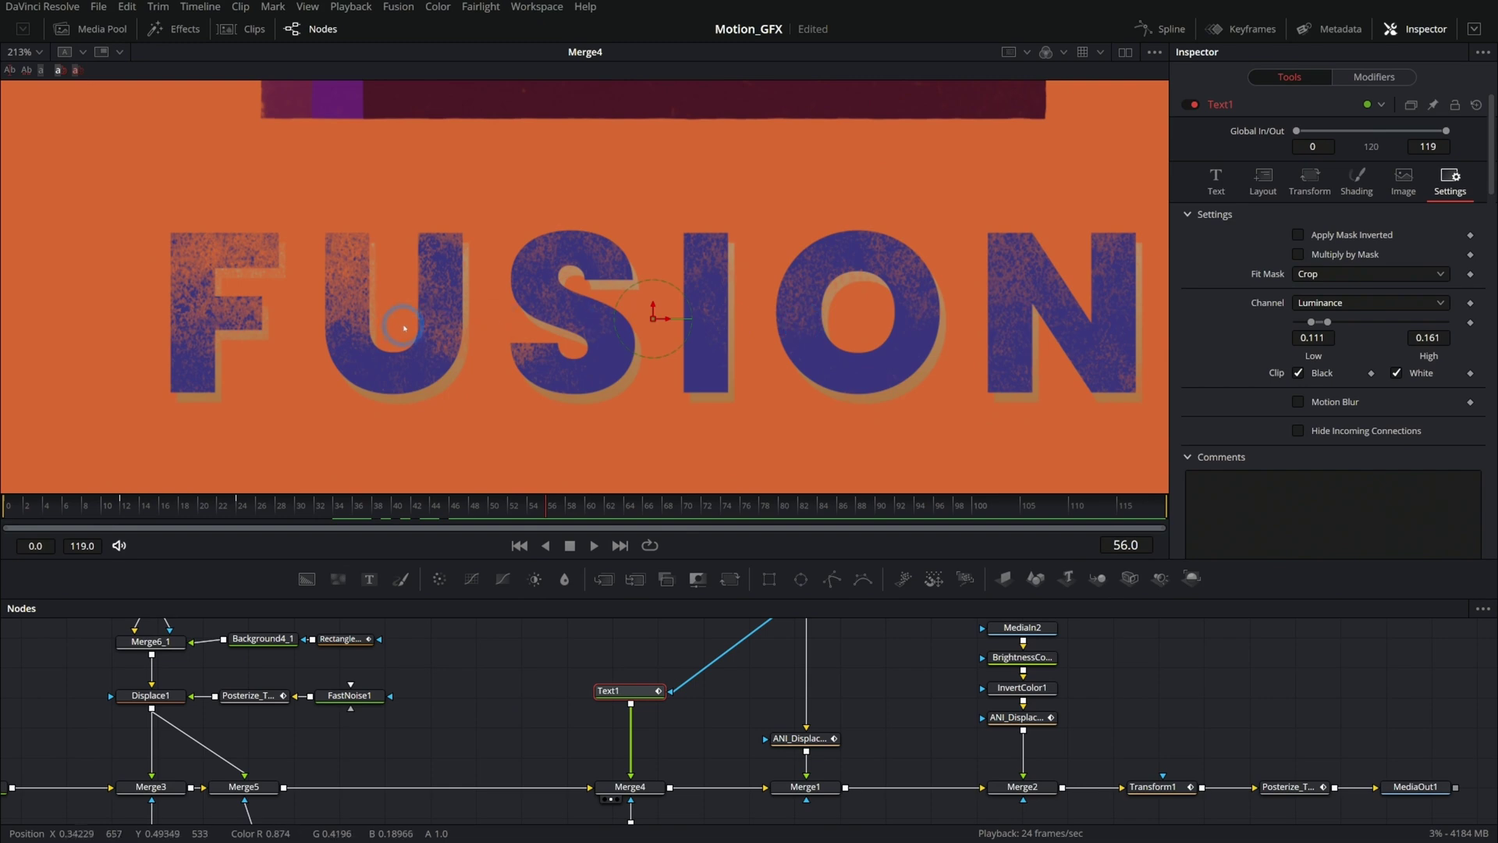
left_click(576, 546)
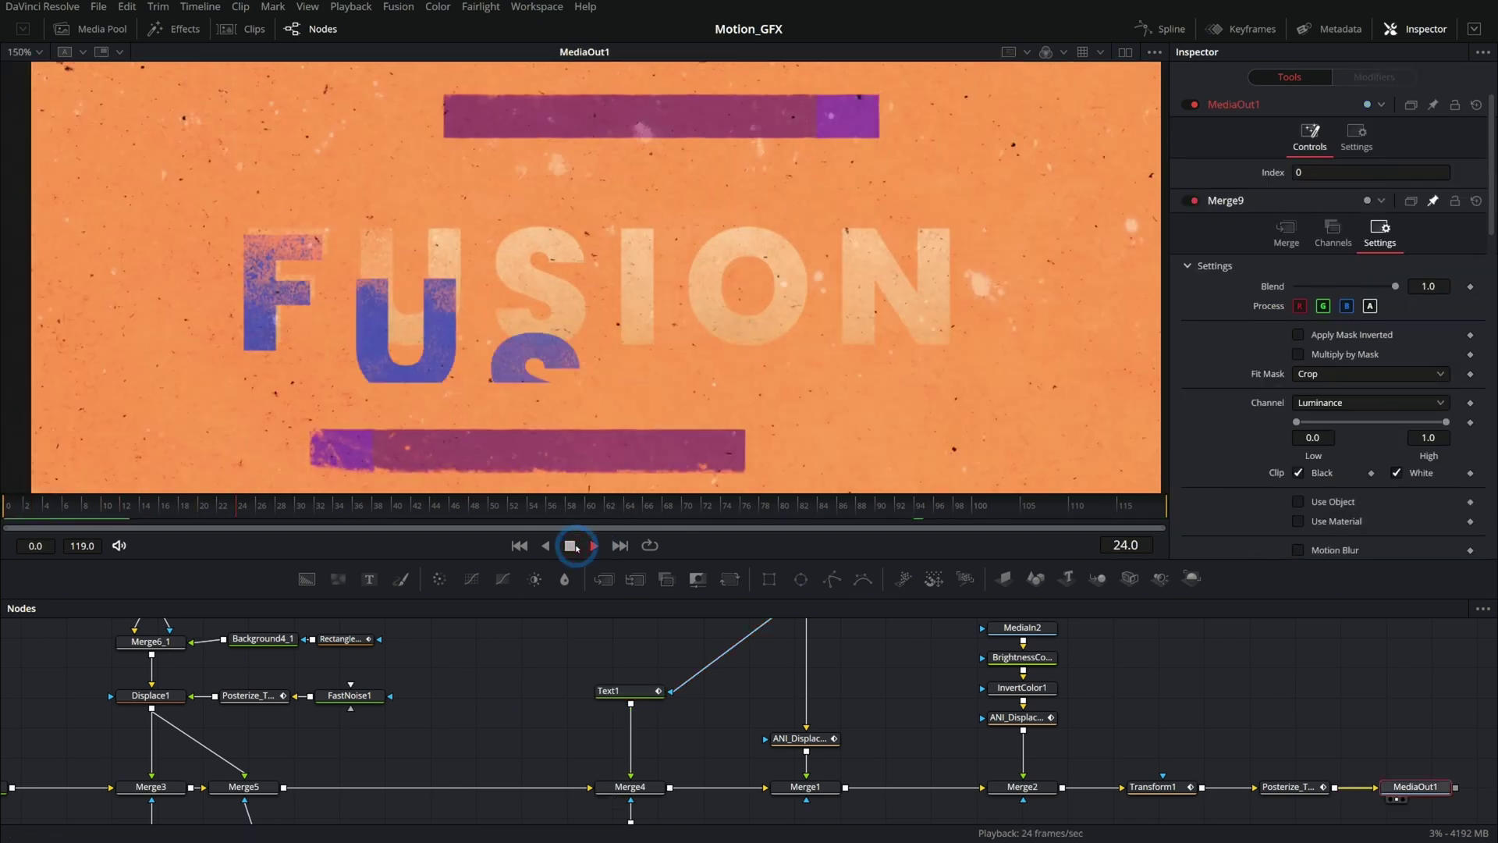